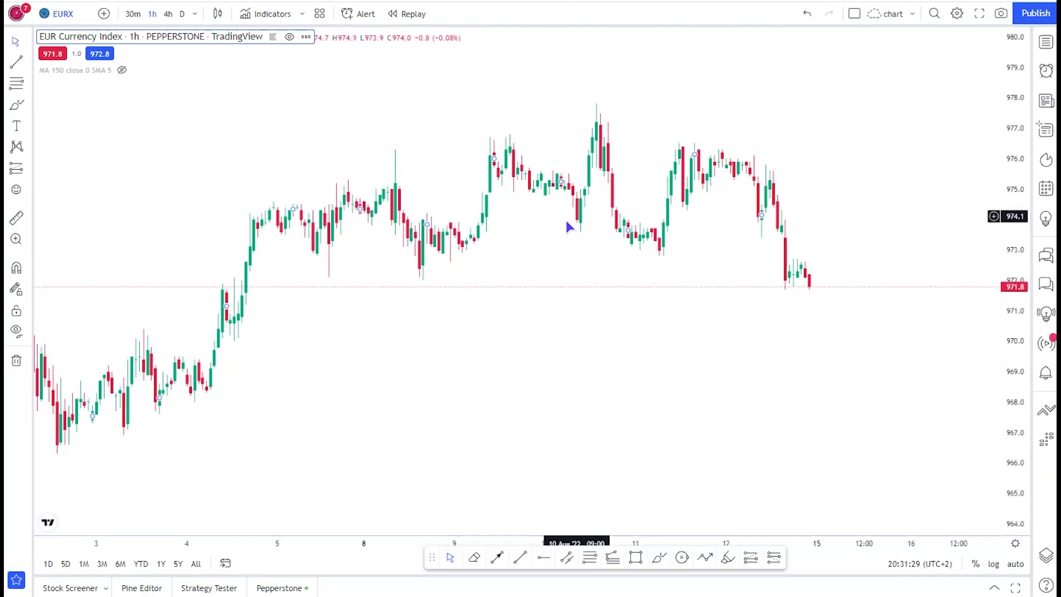
# Draw a rectangle over the support zone from about 972.6 to 973.1, spanning 5 Aug to 15 Aug.
pyautogui.moveTo(425, 238); pyautogui.dragTo(458, 236)
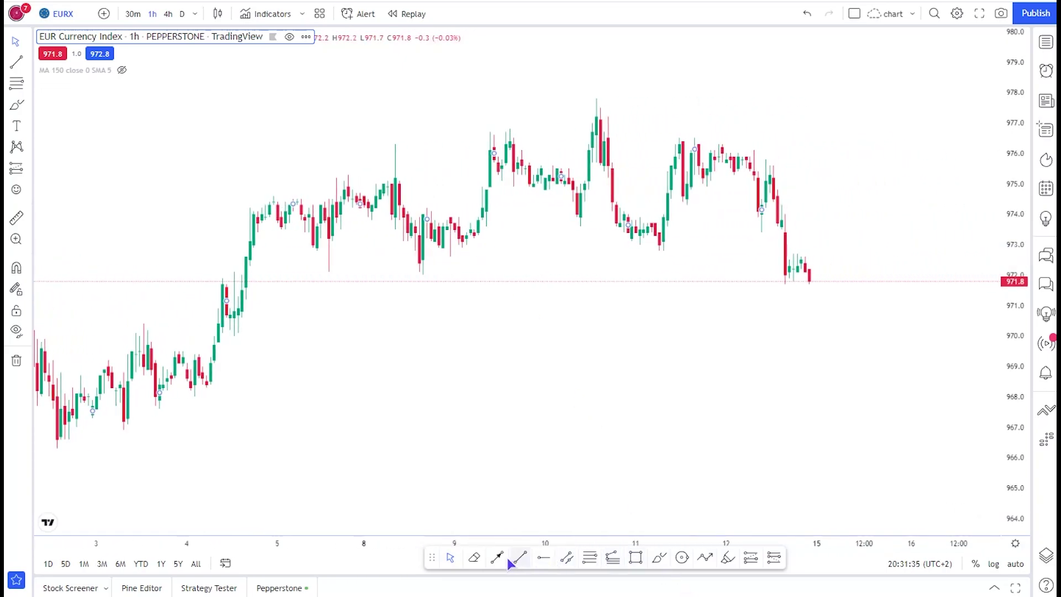
pyautogui.click(633, 559)
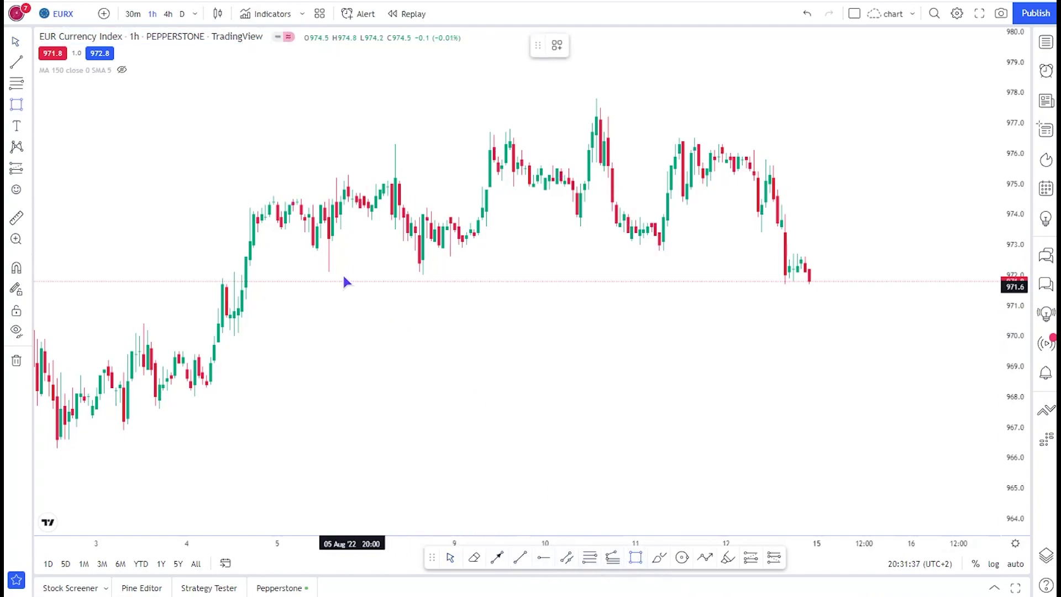
pyautogui.moveTo(333, 258); pyautogui.dragTo(829, 241)
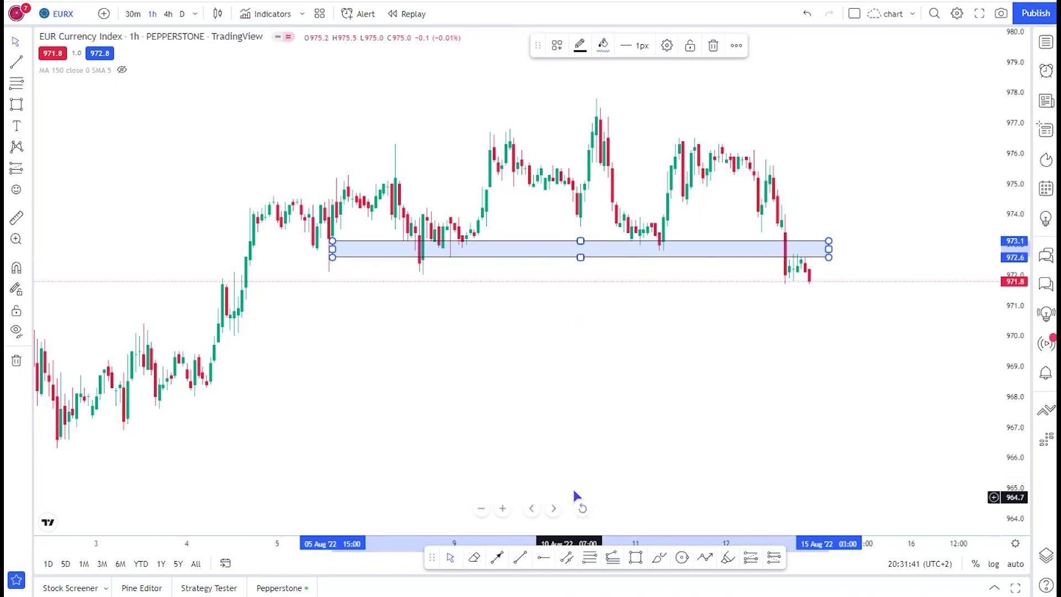
# Draw a resistance rectangle across the upper peaks from about 976.4 to 976.8, spanning 8 Aug to 12 Aug.
pyautogui.click(636, 558)
pyautogui.moveTo(439, 128); pyautogui.dragTo(797, 141)
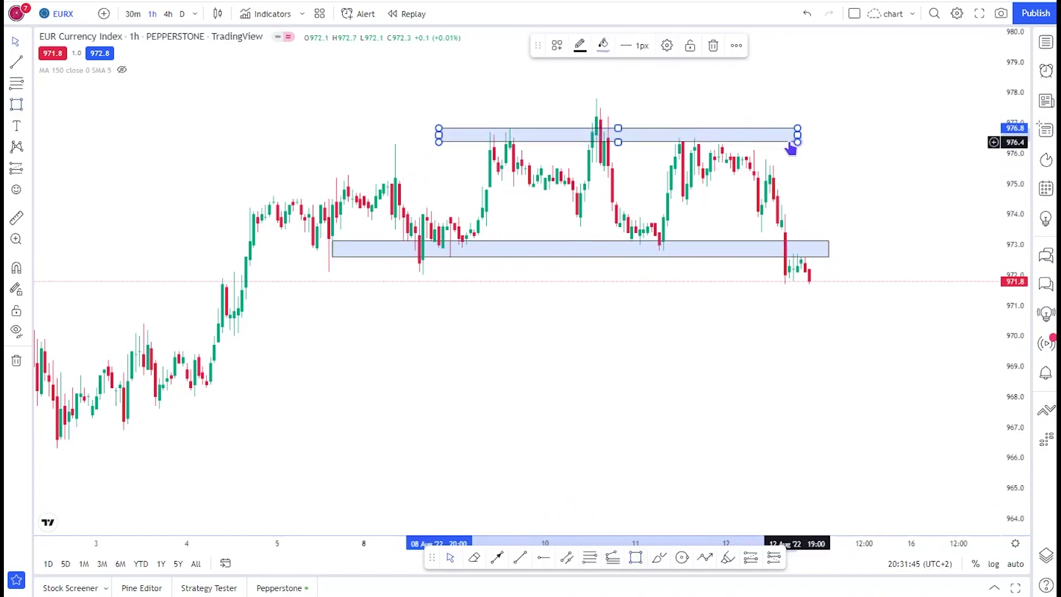
pyautogui.click(726, 92)
# Sketch a curved brush arrow pointing at the retest just below the broken support zone.
pyautogui.moveTo(726, 92); pyautogui.dragTo(686, 147)
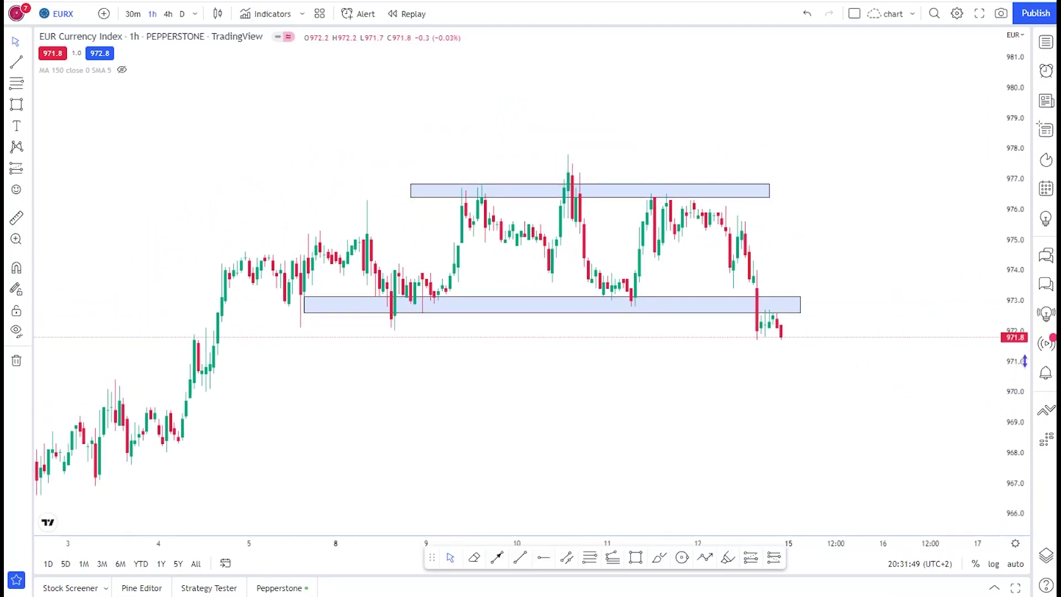
pyautogui.moveTo(995, 395); pyautogui.dragTo(992, 237)
pyautogui.moveTo(675, 405); pyautogui.dragTo(611, 350)
pyautogui.scroll(2, 605, 353)
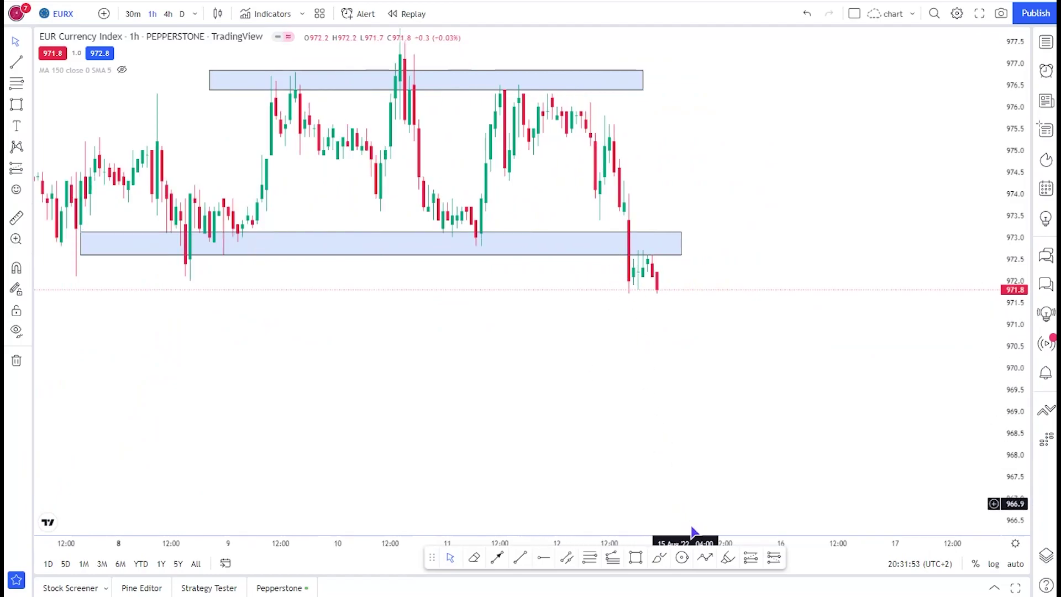
pyautogui.click(662, 559)
pyautogui.moveTo(734, 276); pyautogui.dragTo(690, 263)
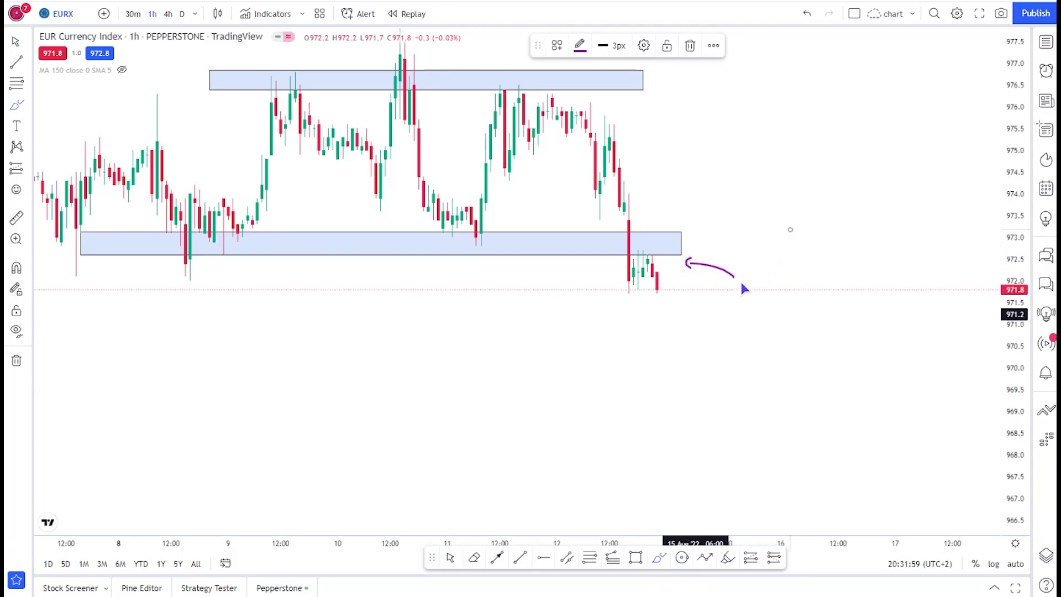
# Mark the head and shoulders with brush strokes: circle and connect the three peaks, trace the swings between them, and underline the left shoulder and head.
pyautogui.scroll(-2, 725, 300)
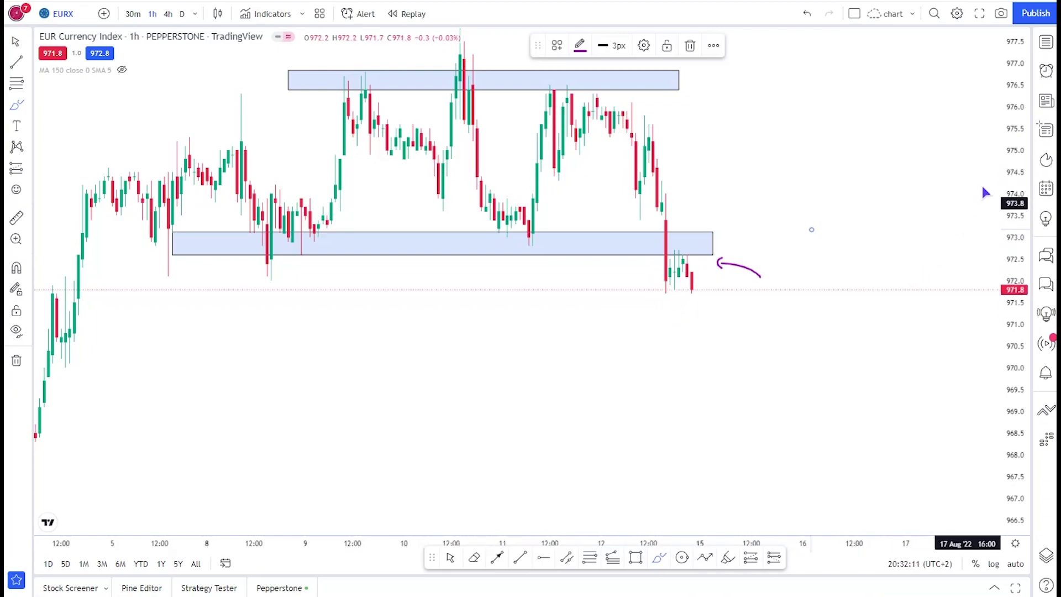
pyautogui.moveTo(1016, 161); pyautogui.dragTo(1016, 203)
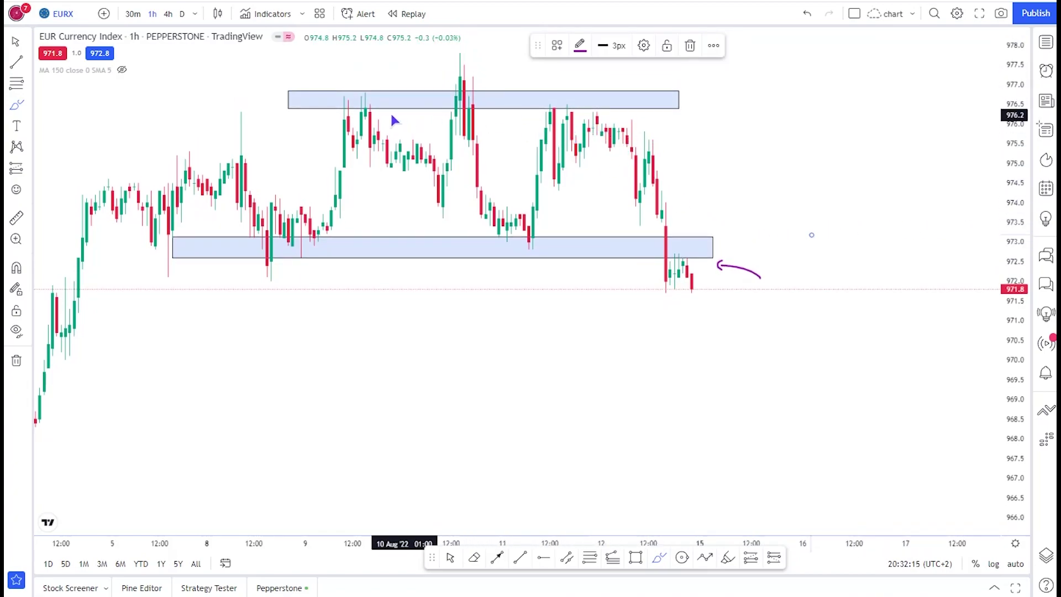
pyautogui.moveTo(362, 99)
pyautogui.mouseDown()
pyautogui.moveTo(452, 81)
pyautogui.moveTo(573, 105)
pyautogui.mouseUp()
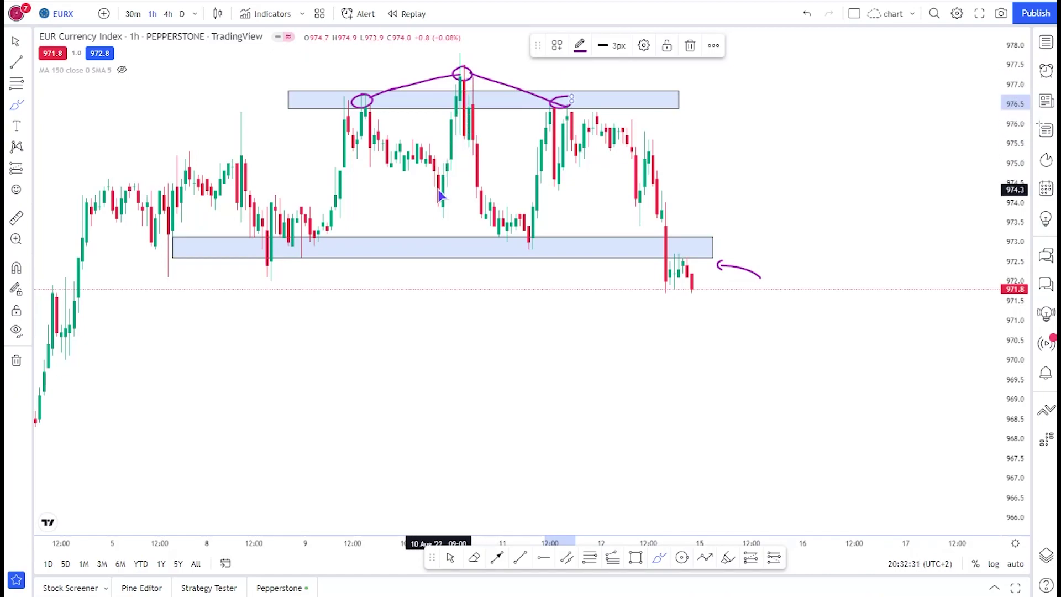
pyautogui.moveTo(448, 175); pyautogui.dragTo(466, 71)
pyautogui.moveTo(319, 102)
pyautogui.mouseDown()
pyautogui.moveTo(459, 99)
pyautogui.moveTo(512, 236)
pyautogui.moveTo(531, 169)
pyautogui.mouseUp()
pyautogui.moveTo(483, 72); pyautogui.dragTo(442, 79)
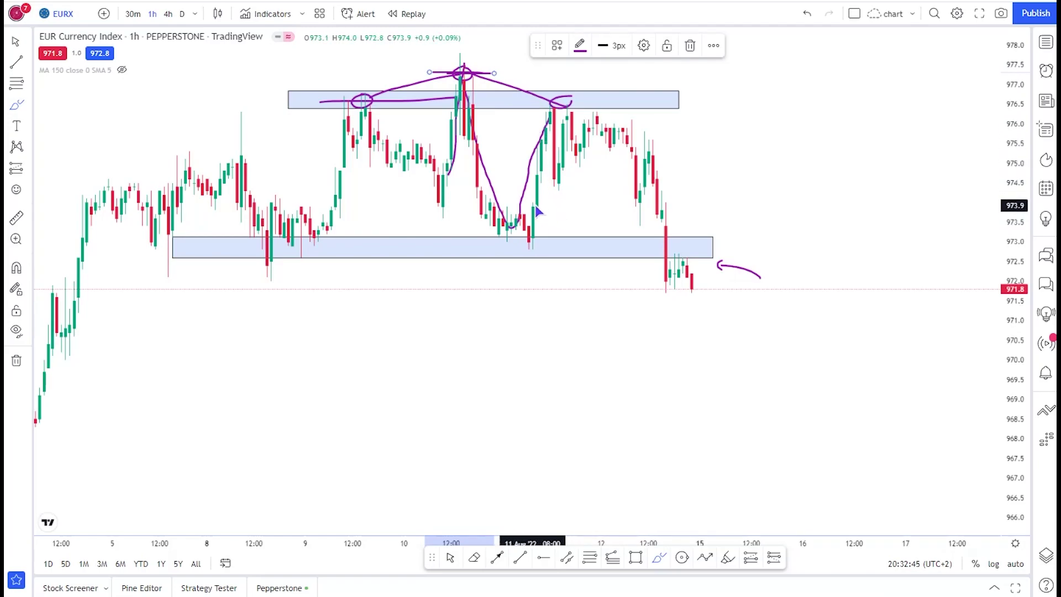
# Draw a rectangle over the earlier highs from 28 Jul to 11 Aug and adjust it to span about 971.2 to 971.7.
pyautogui.scroll(-5, 533, 262)
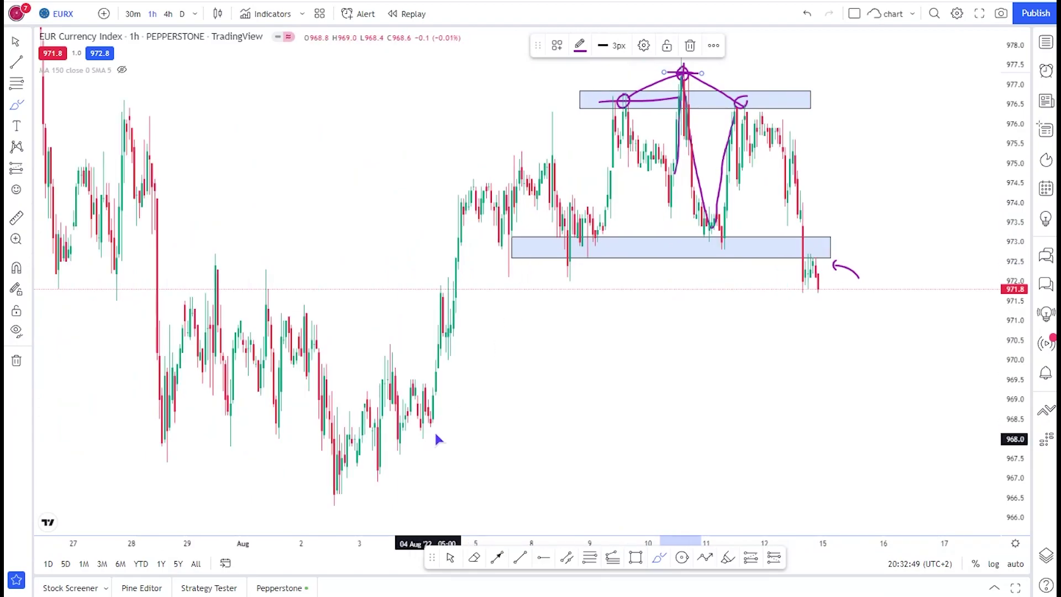
pyautogui.click(635, 557)
pyautogui.click(149, 286)
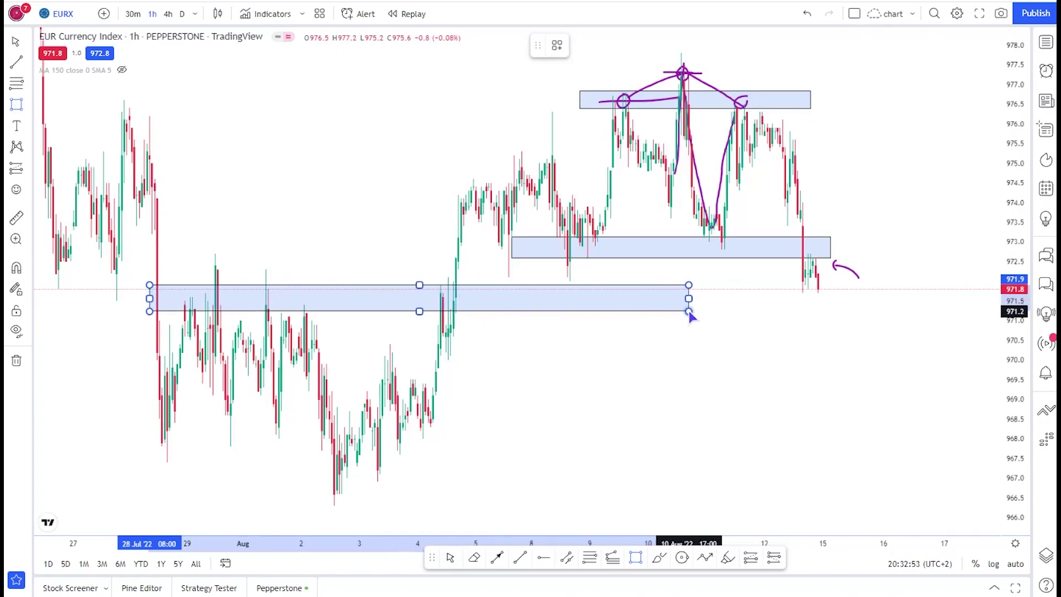
pyautogui.click(754, 312)
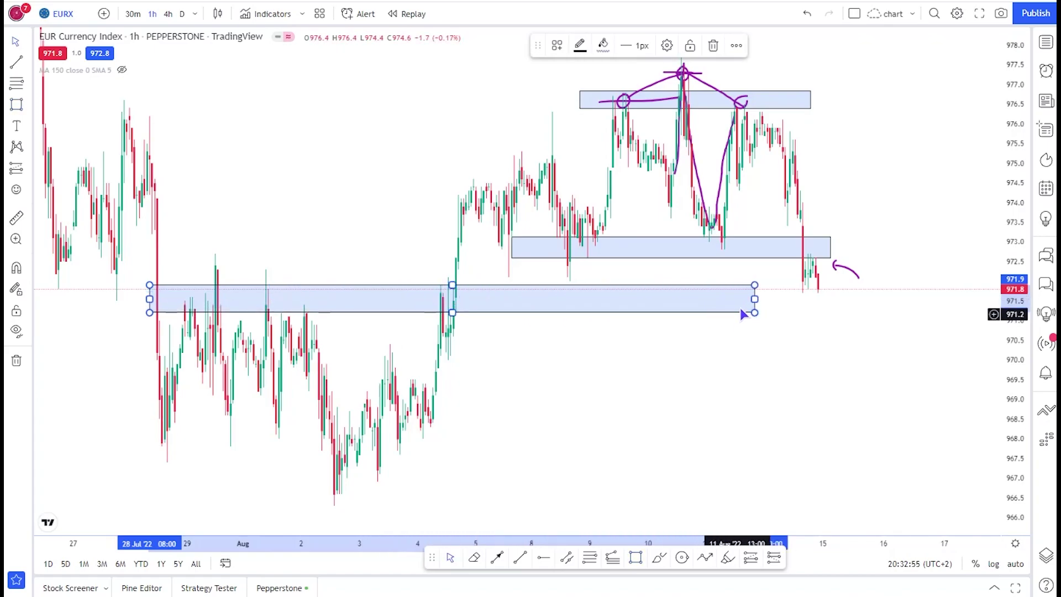
pyautogui.moveTo(754, 285); pyautogui.dragTo(761, 293)
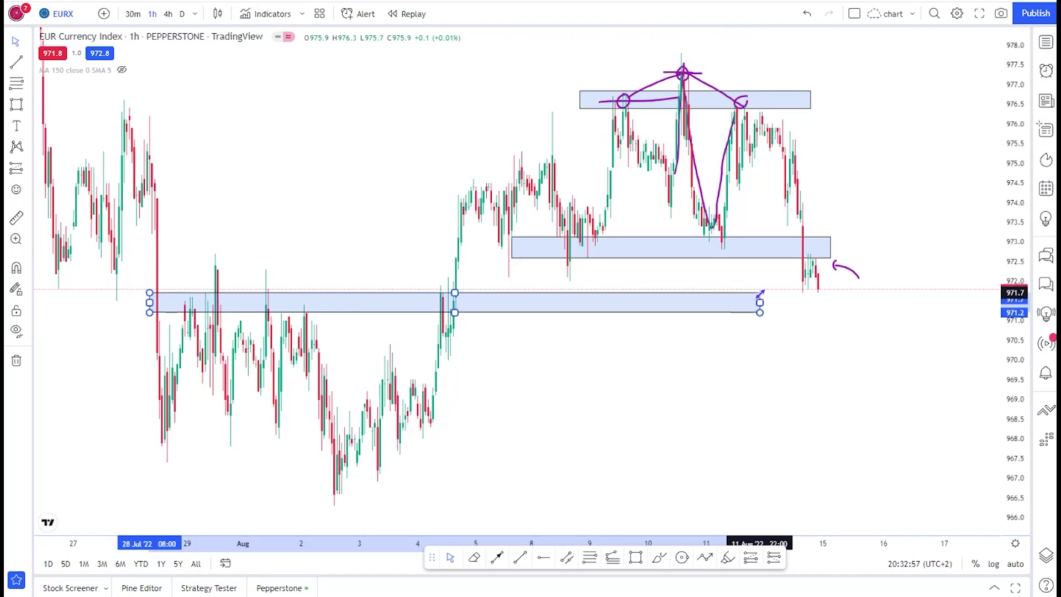
# Draw an upward arrow from the latest candle to about 977.5 and extend the 971.2 zone rectangle to 15 Aug.
pyautogui.scroll(4, 514, 329)
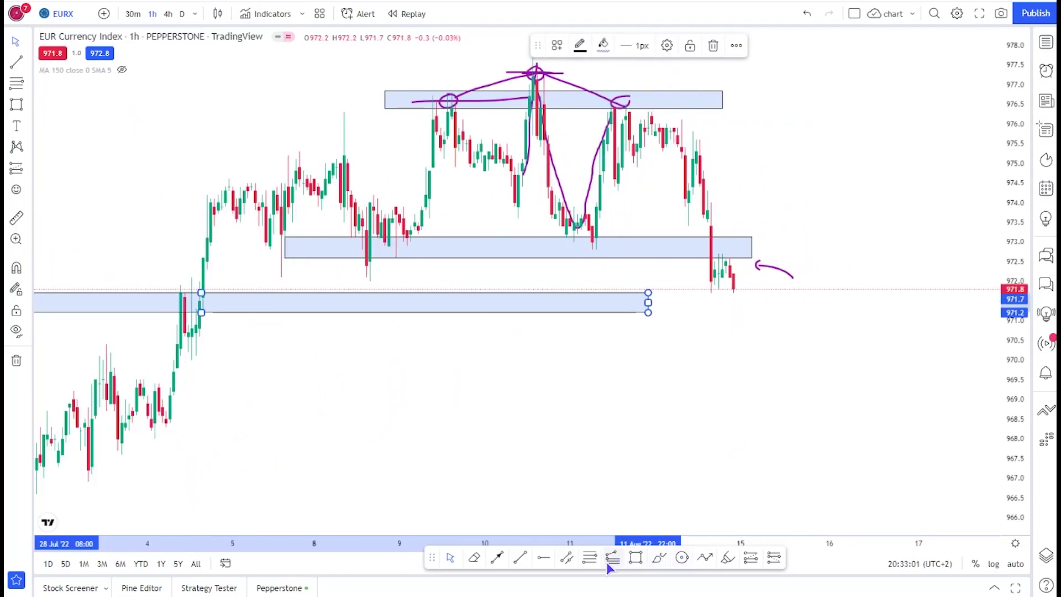
pyautogui.click(498, 558)
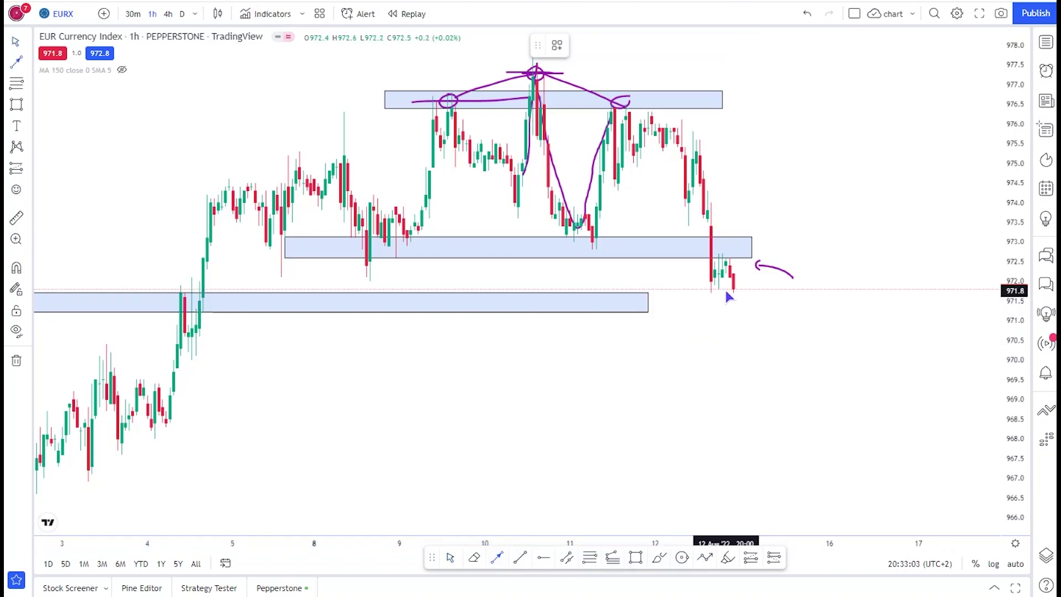
pyautogui.moveTo(741, 299)
pyautogui.mouseDown()
pyautogui.moveTo(883, 82)
pyautogui.moveTo(879, 65)
pyautogui.mouseUp()
pyautogui.moveTo(648, 302); pyautogui.dragTo(805, 302)
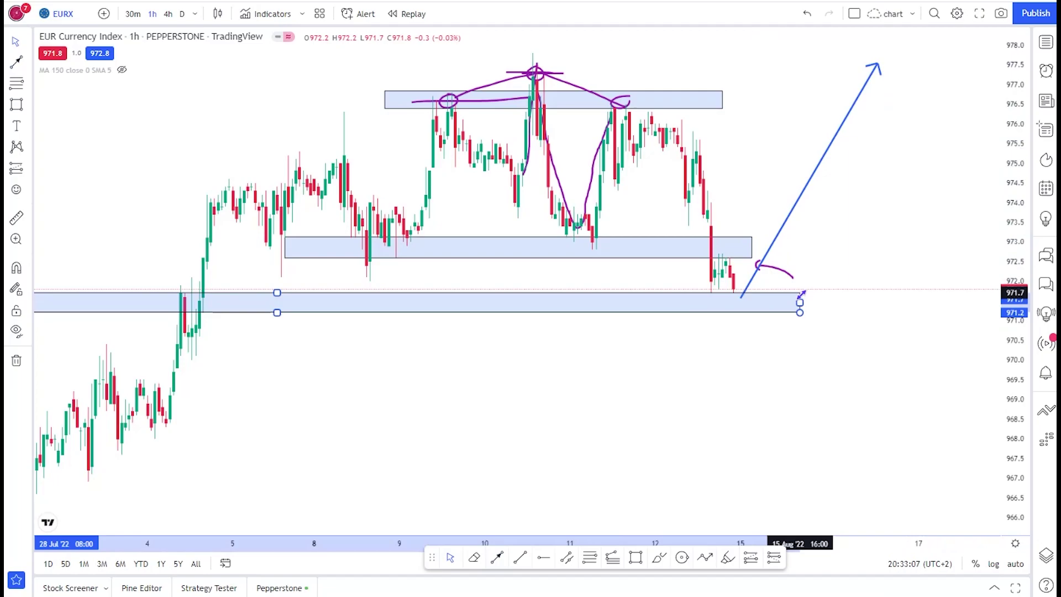
# Draw a rectangle along the early August lows from 2 Aug to 17 Aug, adjusted to span about 966.7 to 967.1.
pyautogui.scroll(-1, 701, 370)
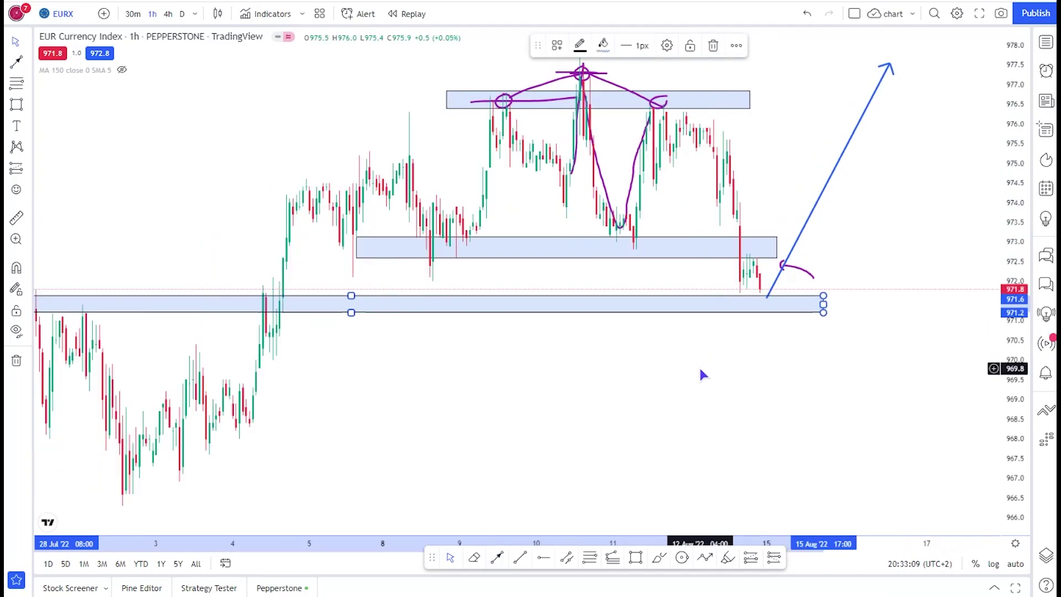
pyautogui.scroll(-1, 700, 373)
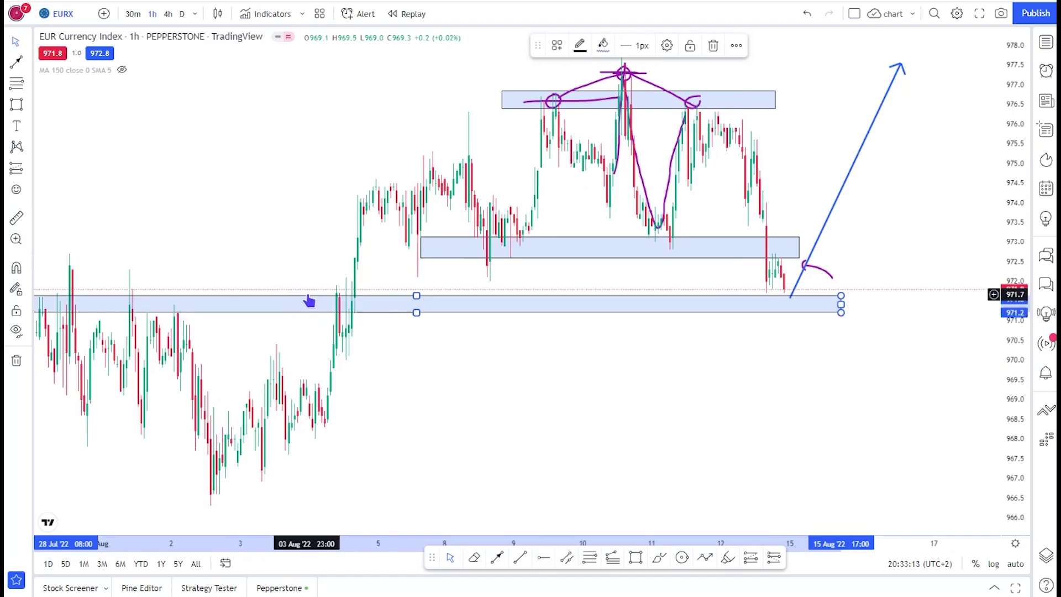
pyautogui.scroll(-1, 275, 319)
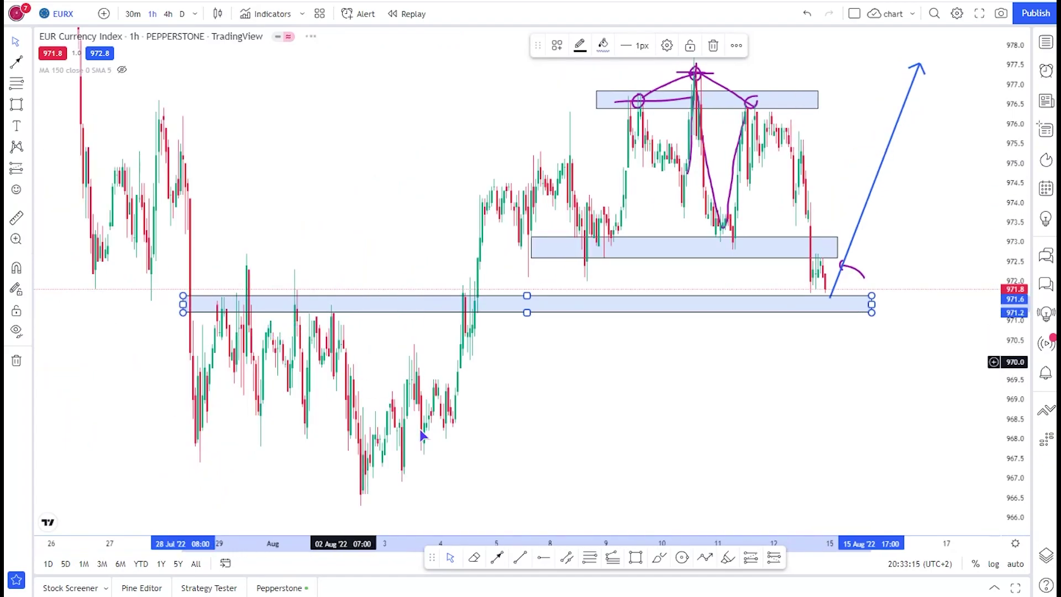
pyautogui.click(635, 557)
pyautogui.click(325, 475)
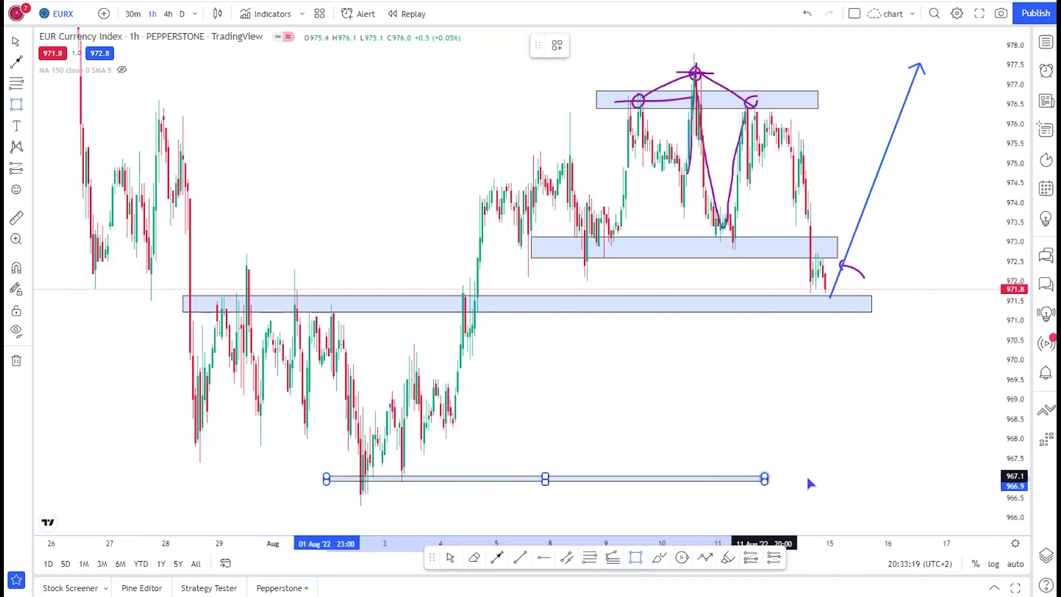
pyautogui.click(973, 460)
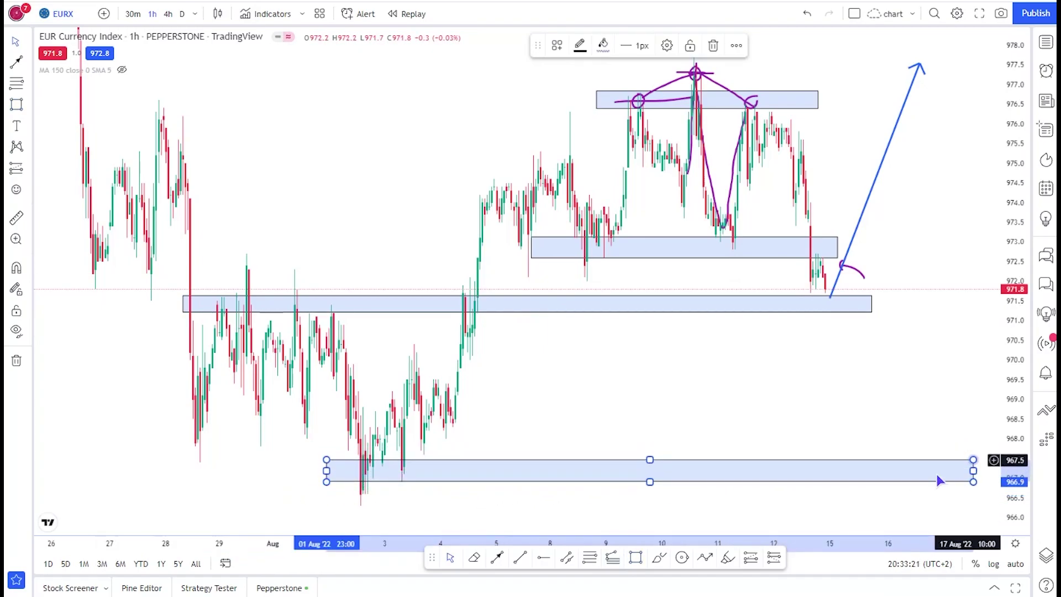
pyautogui.moveTo(326, 481); pyautogui.dragTo(349, 473)
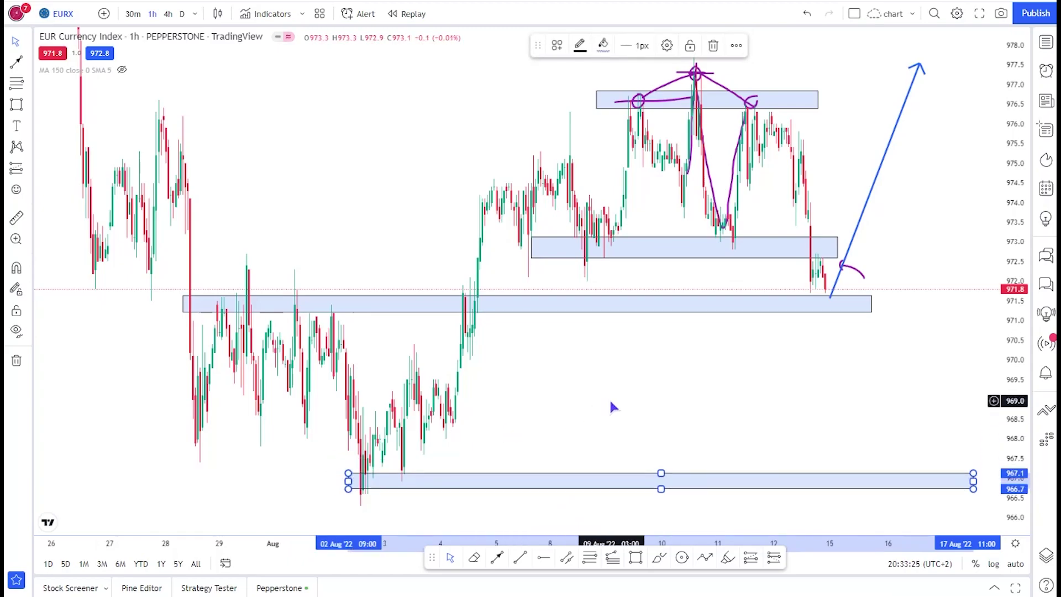
# Switch the chart to the 4-hour timeframe.
pyautogui.scroll(3, 780, 398)
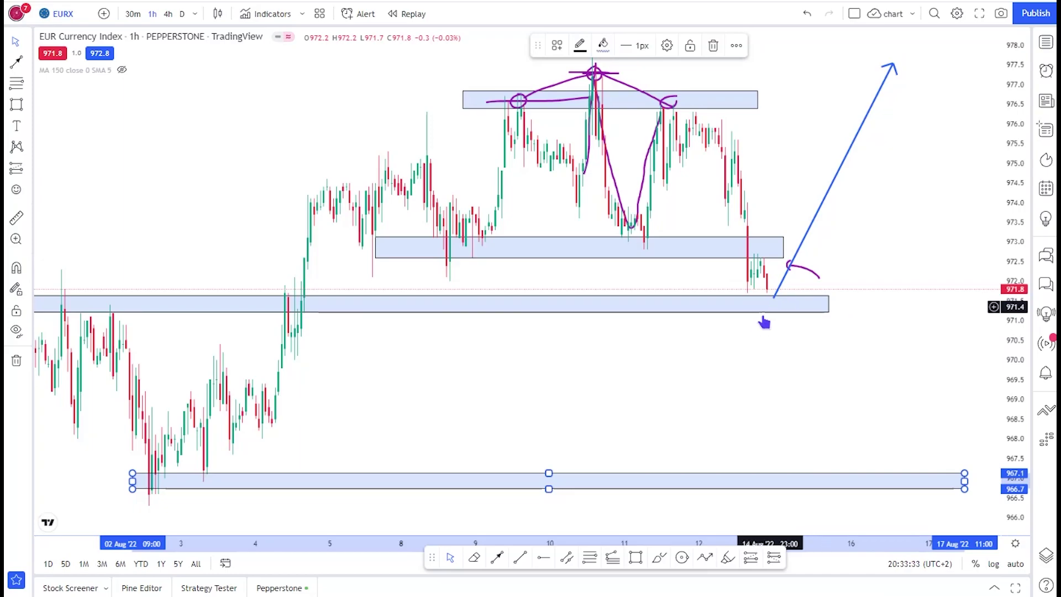
pyautogui.scroll(-3, 747, 359)
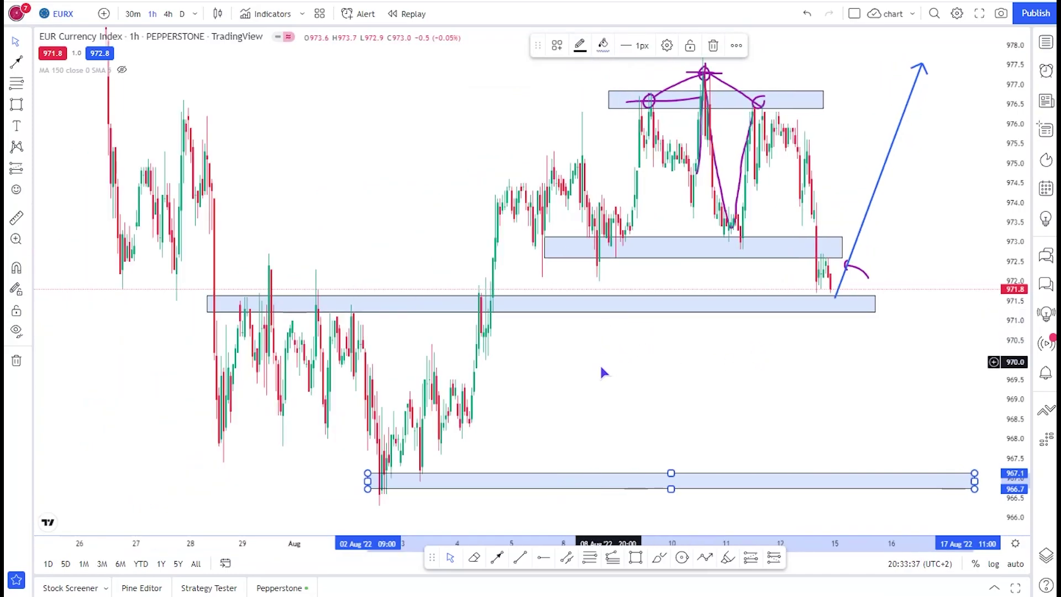
pyautogui.scroll(-1, 684, 386)
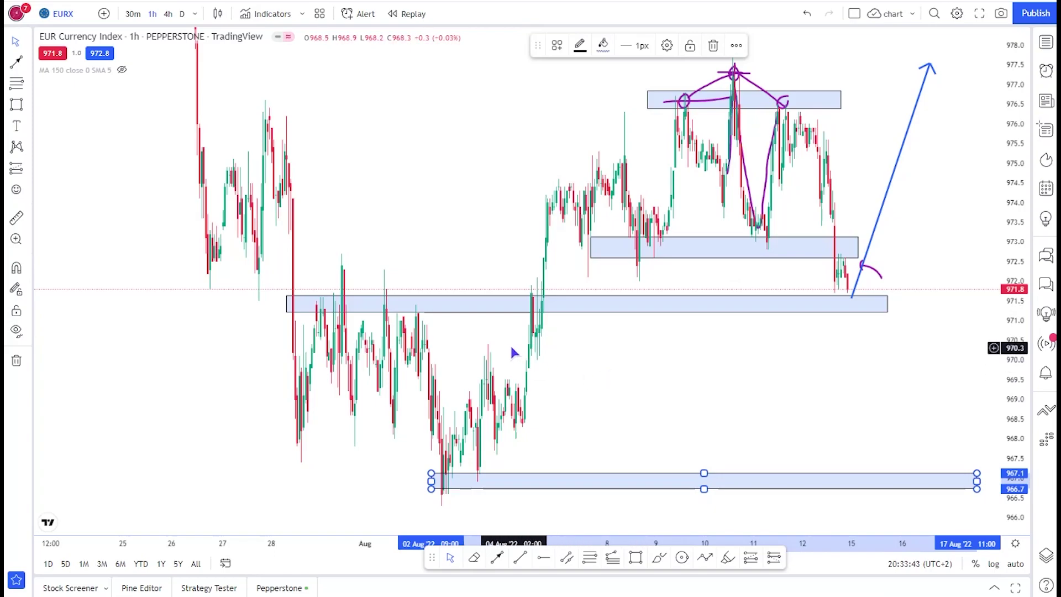
pyautogui.moveTo(1021, 316); pyautogui.dragTo(1020, 346)
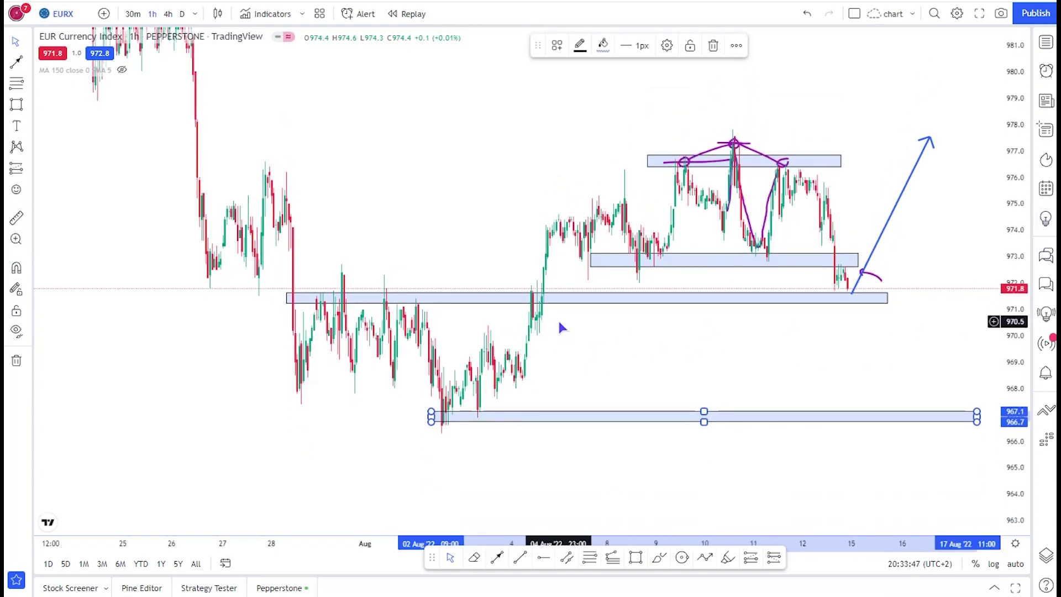
pyautogui.click(169, 14)
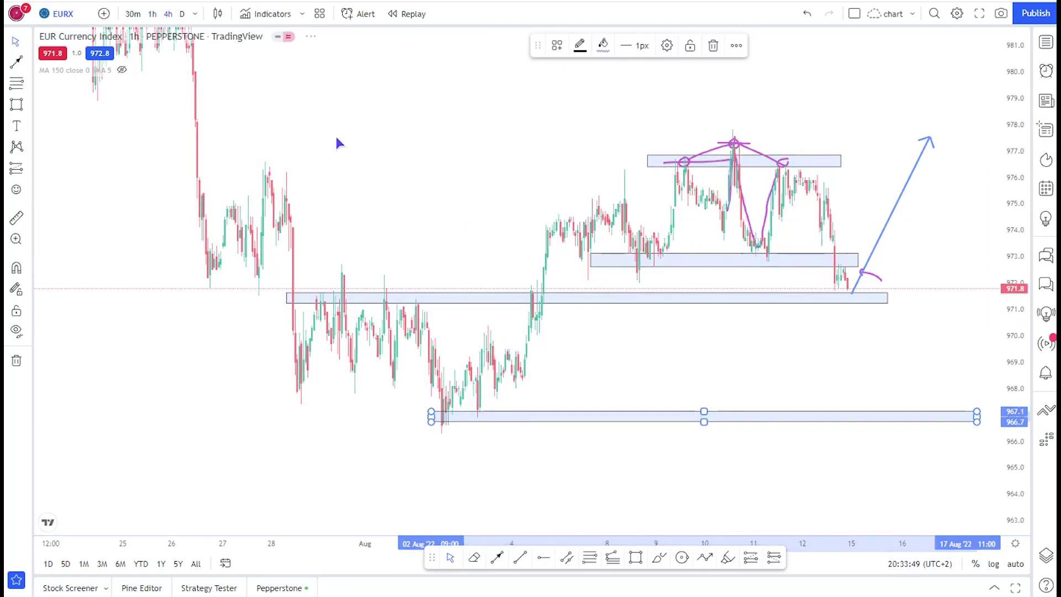
# Draw a downward arrow along the decline from about 989.9 on 21 Jul to 968.3 on 2 Aug.
pyautogui.scroll(3, 767, 336)
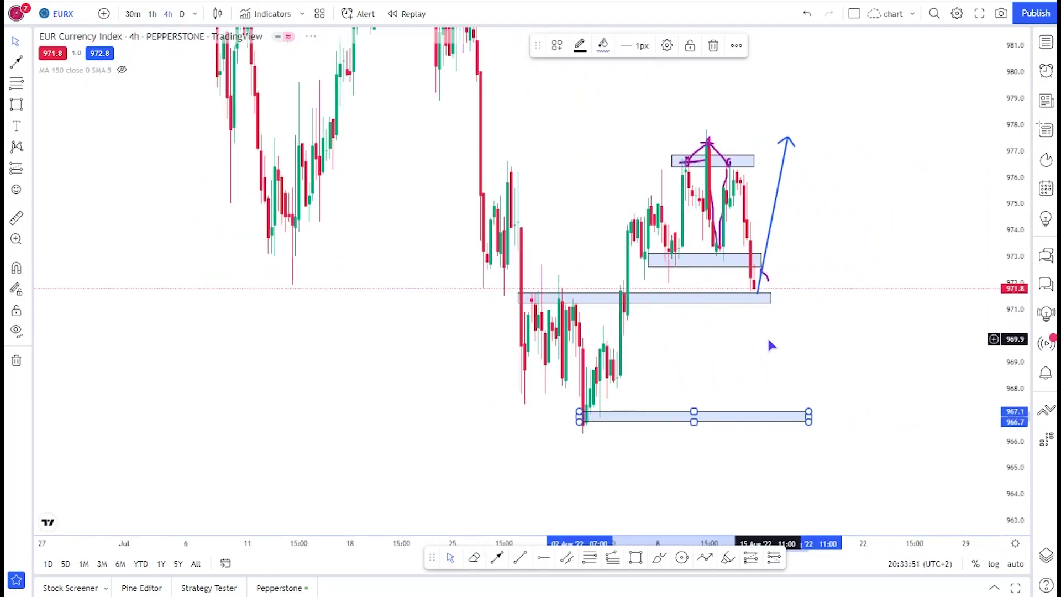
pyautogui.scroll(-1, 785, 326)
pyautogui.moveTo(995, 138); pyautogui.dragTo(994, 177)
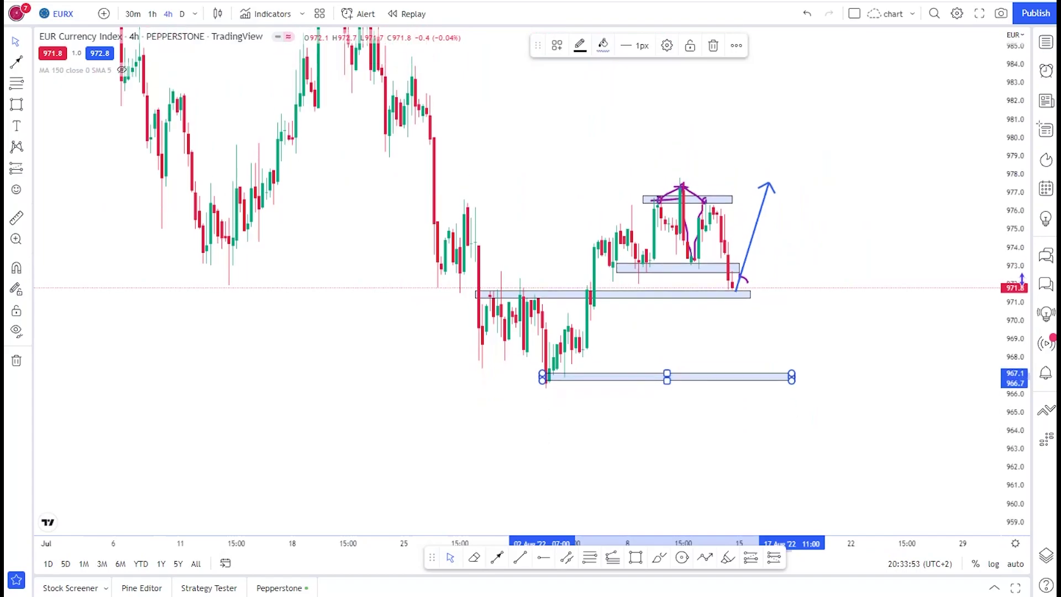
pyautogui.moveTo(325, 122); pyautogui.dragTo(396, 221)
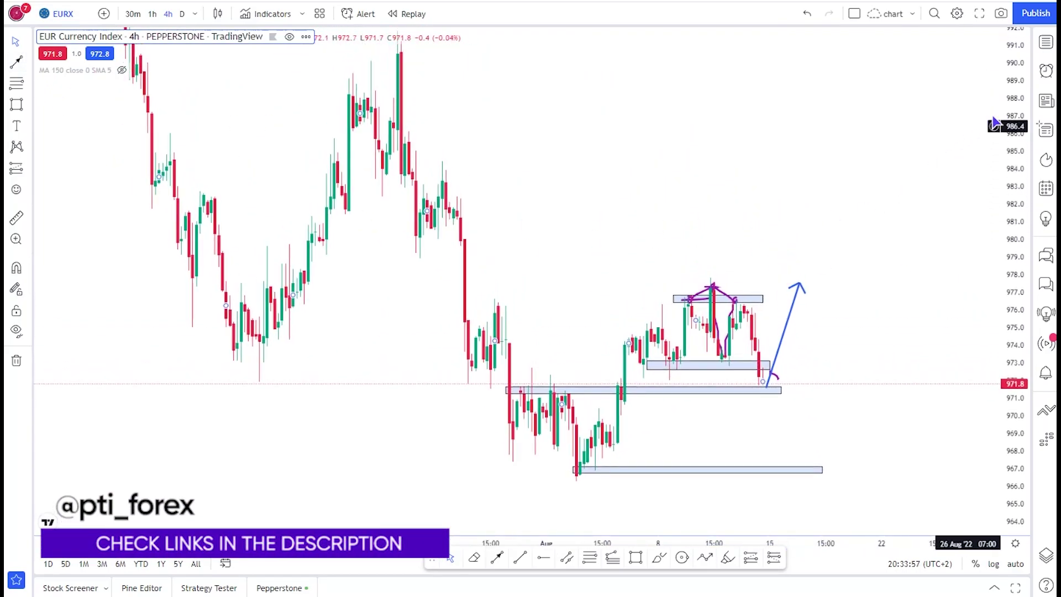
pyautogui.moveTo(389, 206); pyautogui.dragTo(345, 208)
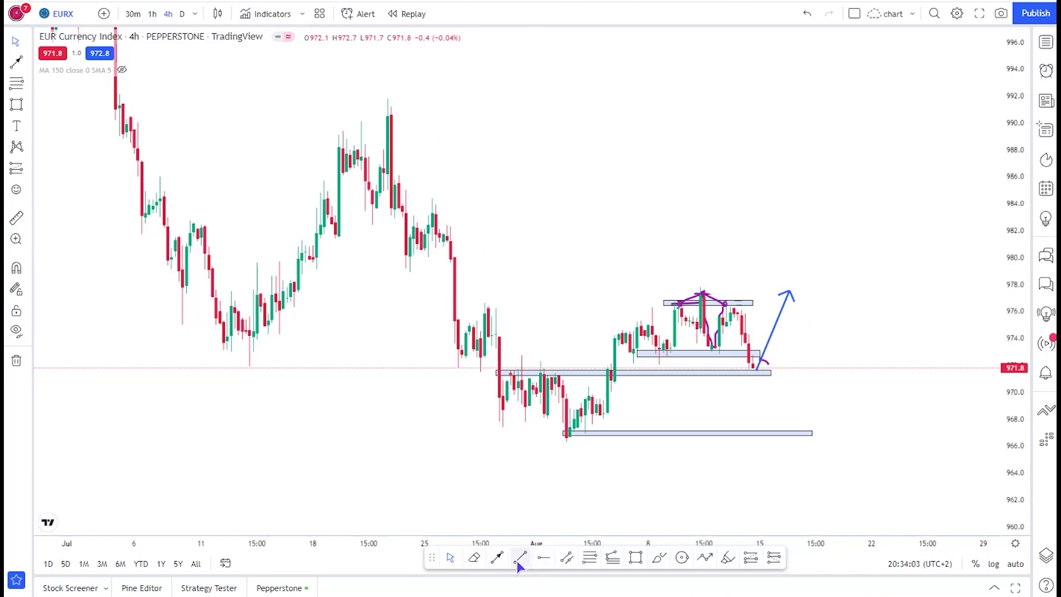
pyautogui.moveTo(380, 125)
pyautogui.mouseDown()
pyautogui.moveTo(557, 372)
pyautogui.moveTo(569, 426)
pyautogui.moveTo(579, 423)
pyautogui.mouseUp()
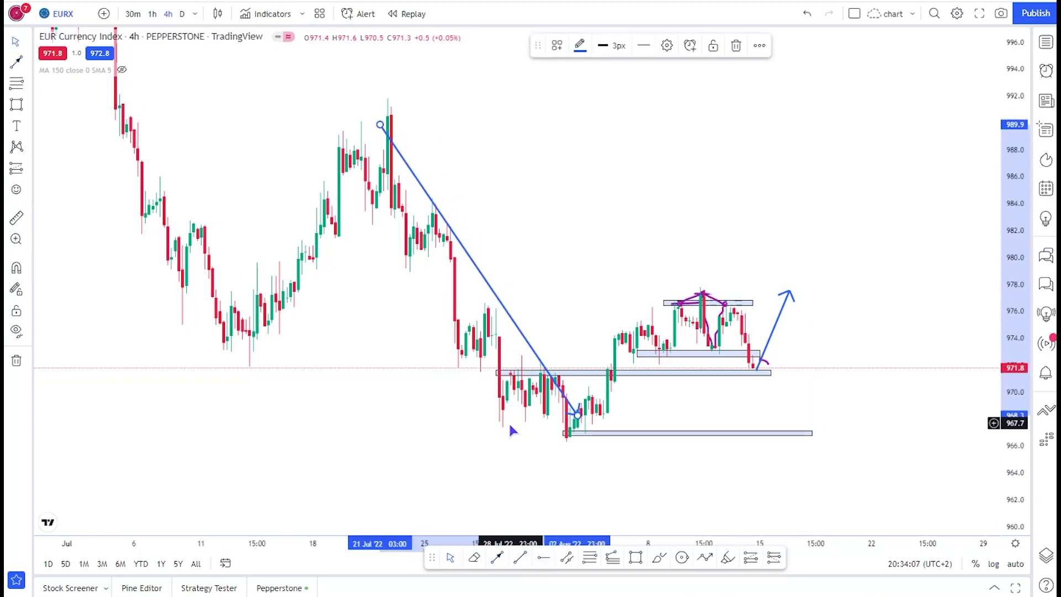
# Draw an upward arrow along the July rally from about 972.7 on 13 Jul to 984.9 on 20 Jul.
pyautogui.click(498, 557)
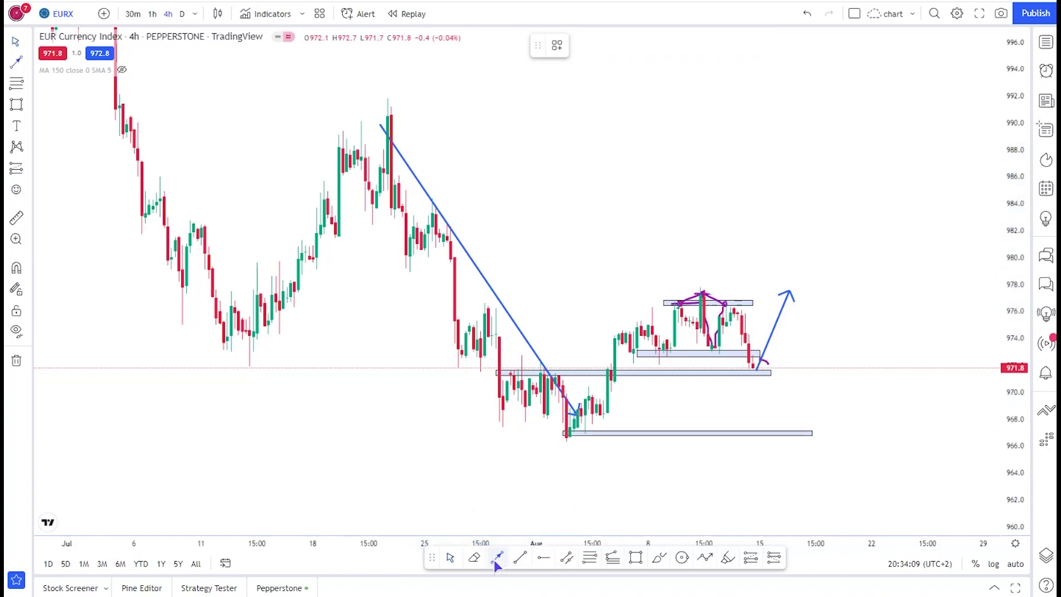
pyautogui.moveTo(258, 354)
pyautogui.mouseDown()
pyautogui.moveTo(367, 213)
pyautogui.moveTo(370, 193)
pyautogui.mouseUp()
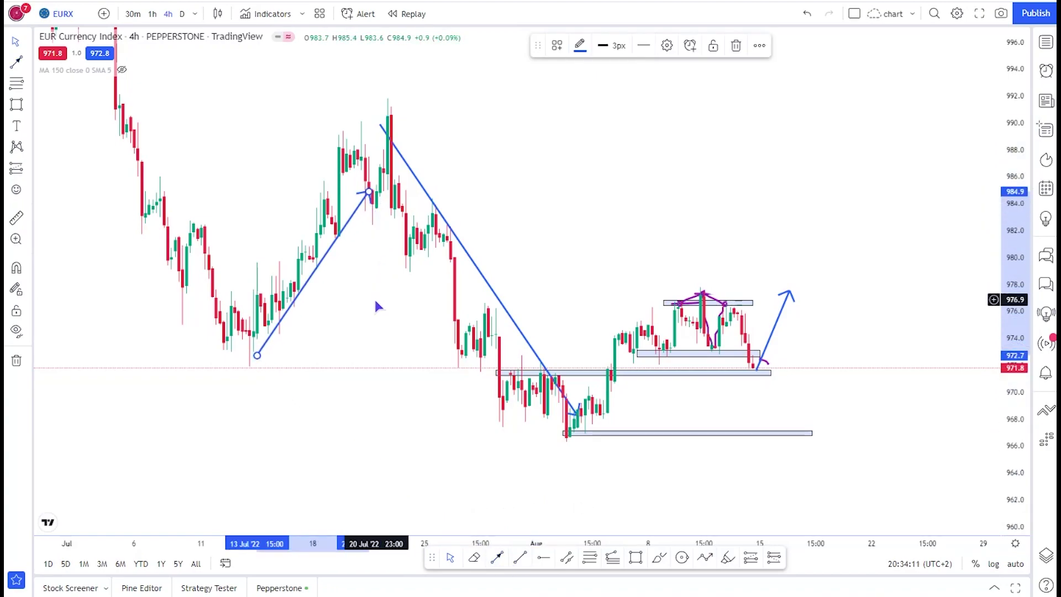
# Brush circles around the 21 Jul high and the July and August lows, link the lows, and trace the rise to the 10 Aug high.
pyautogui.click(660, 559)
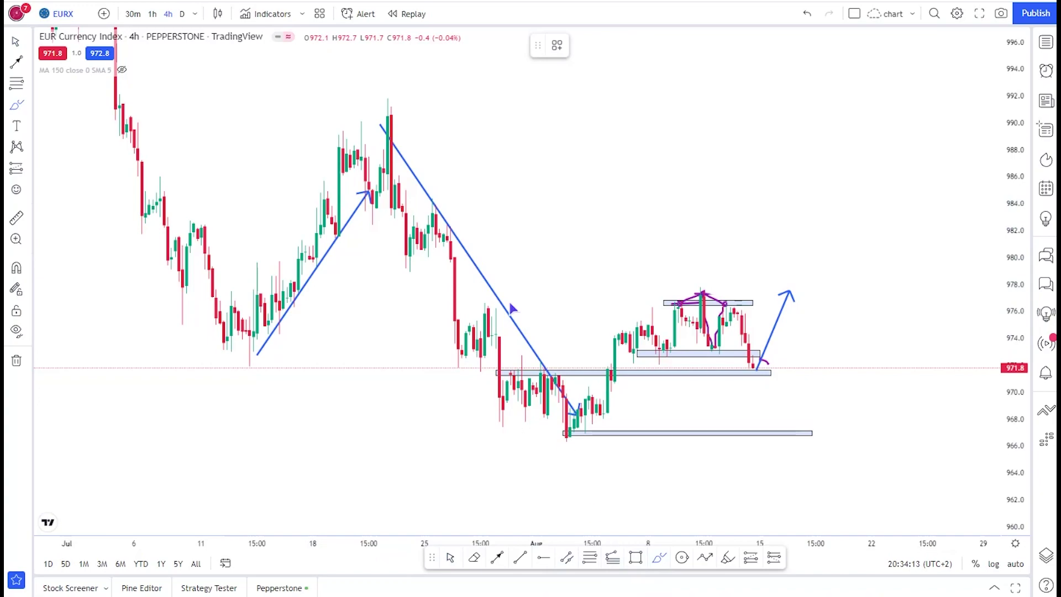
pyautogui.moveTo(383, 100); pyautogui.dragTo(420, 104)
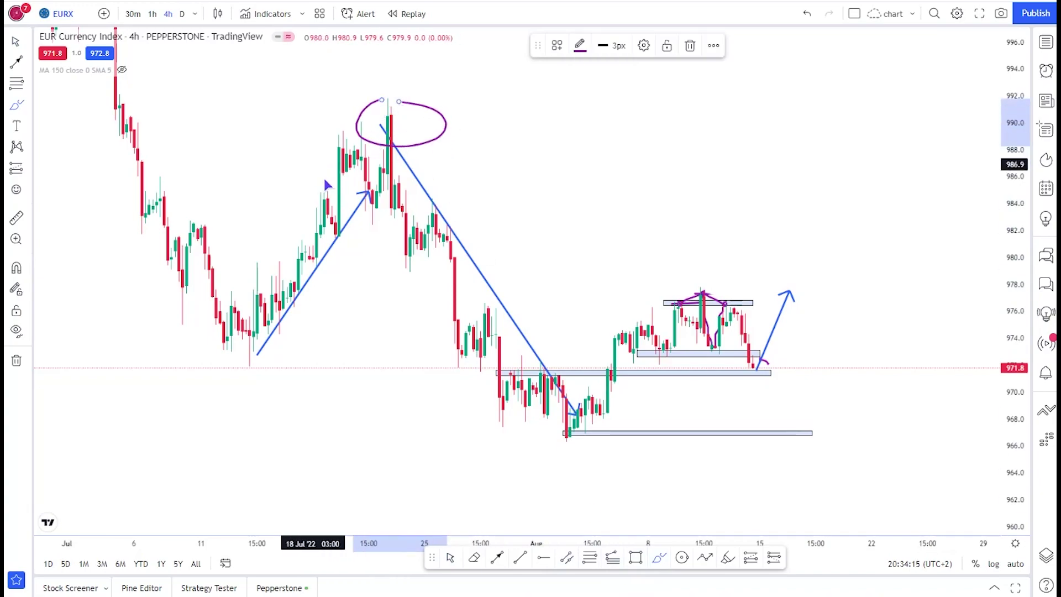
pyautogui.moveTo(212, 319); pyautogui.dragTo(223, 321)
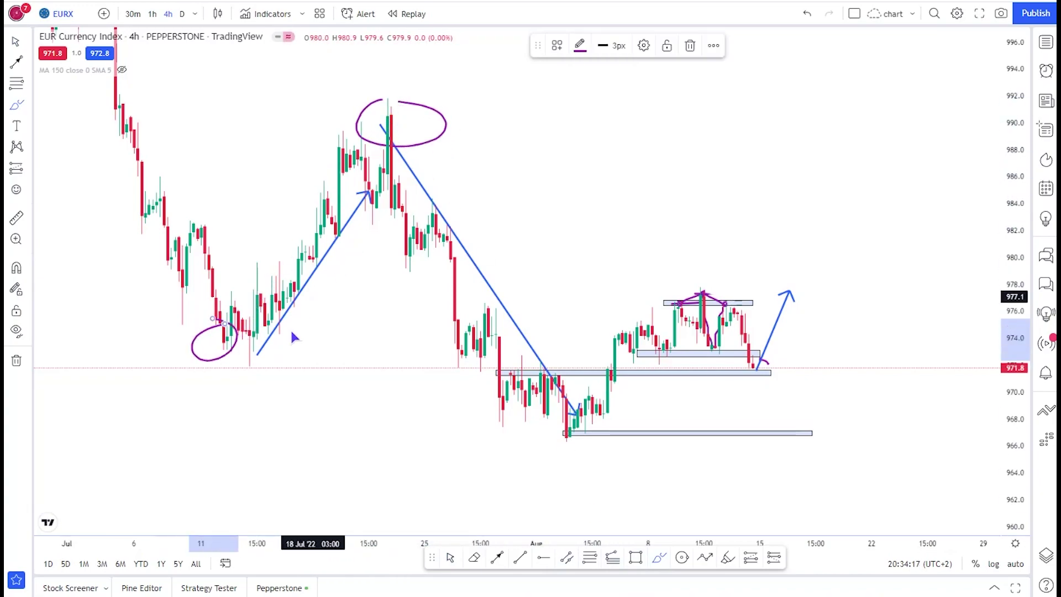
pyautogui.moveTo(217, 353)
pyautogui.mouseDown()
pyautogui.moveTo(559, 438)
pyautogui.moveTo(536, 444)
pyautogui.moveTo(576, 437)
pyautogui.mouseUp()
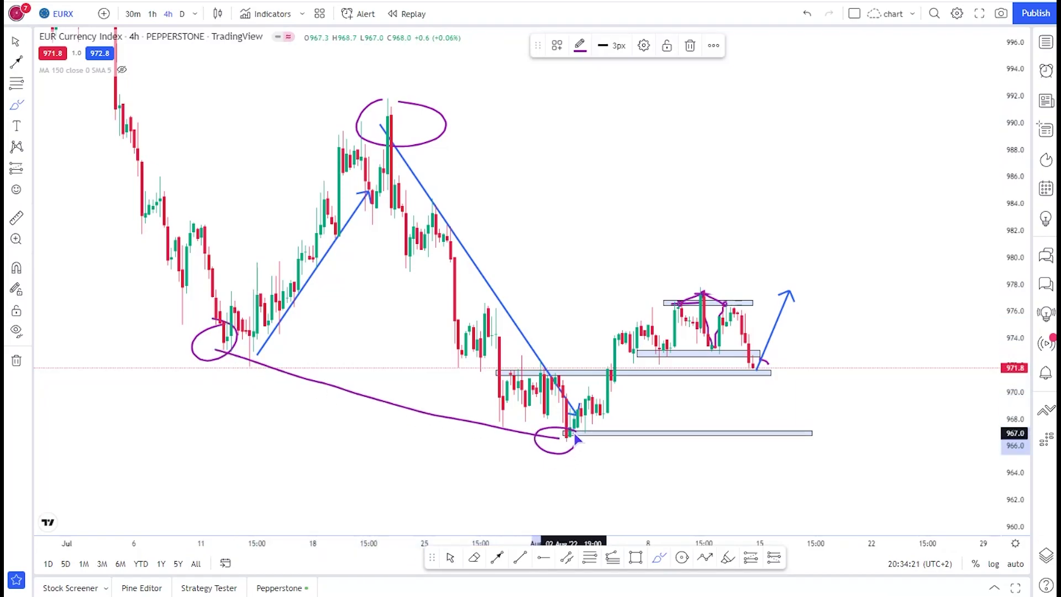
pyautogui.moveTo(554, 431); pyautogui.dragTo(702, 302)
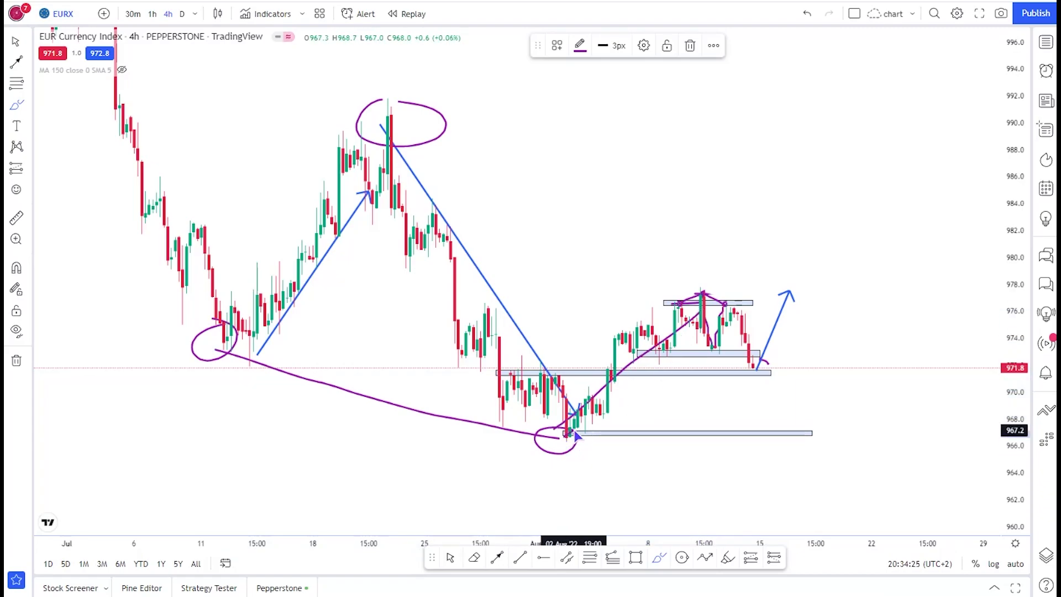
pyautogui.moveTo(577, 437)
pyautogui.mouseDown()
pyautogui.moveTo(630, 367)
pyautogui.moveTo(707, 301)
pyautogui.mouseUp()
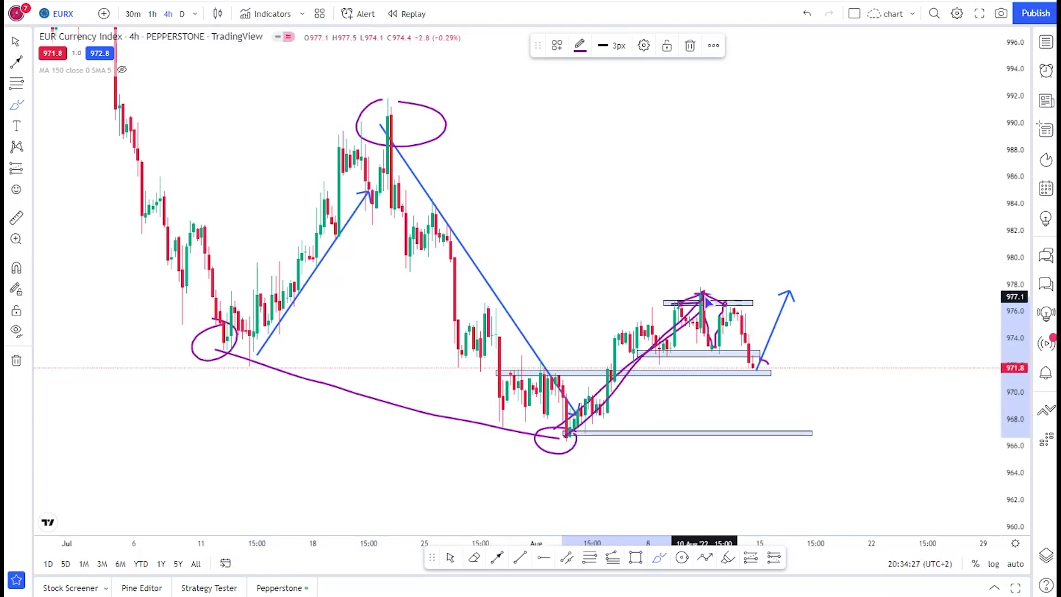
# Brush a freehand stroke down the latest decline from about 976.3 to 971.6, ending at the last candle.
pyautogui.scroll(3, 707, 302)
pyautogui.moveTo(1020, 401); pyautogui.dragTo(1019, 284)
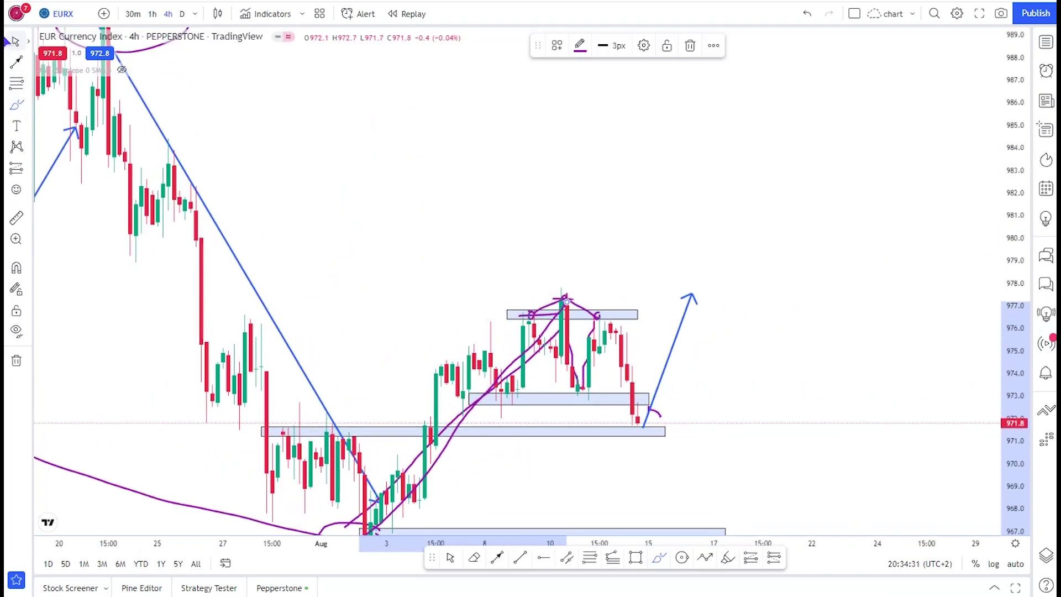
pyautogui.press('Escape')
pyautogui.moveTo(475, 368)
pyautogui.mouseDown()
pyautogui.moveTo(538, 275)
pyautogui.moveTo(562, 259)
pyautogui.mouseUp()
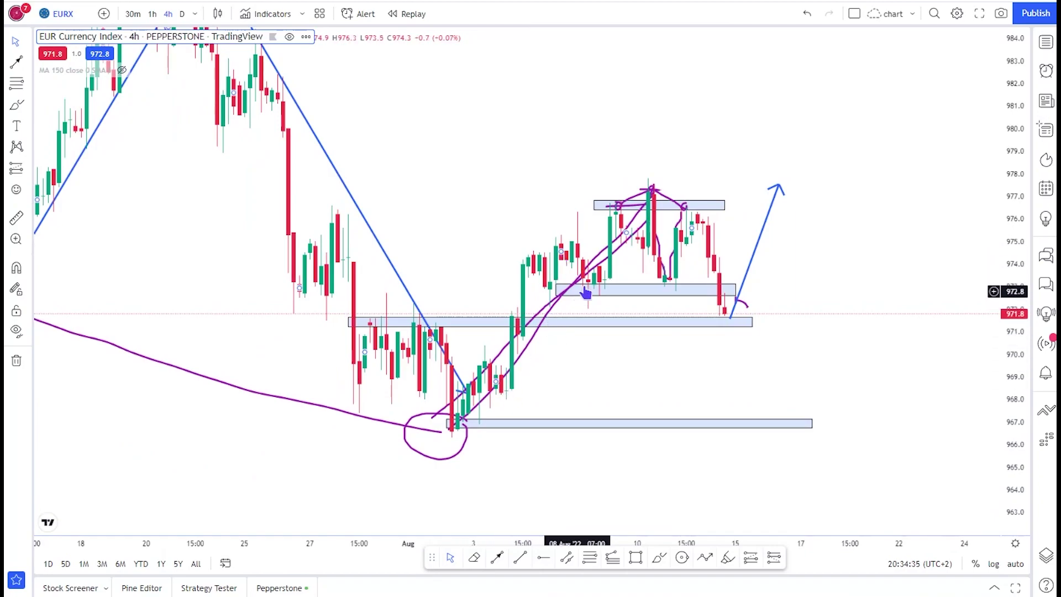
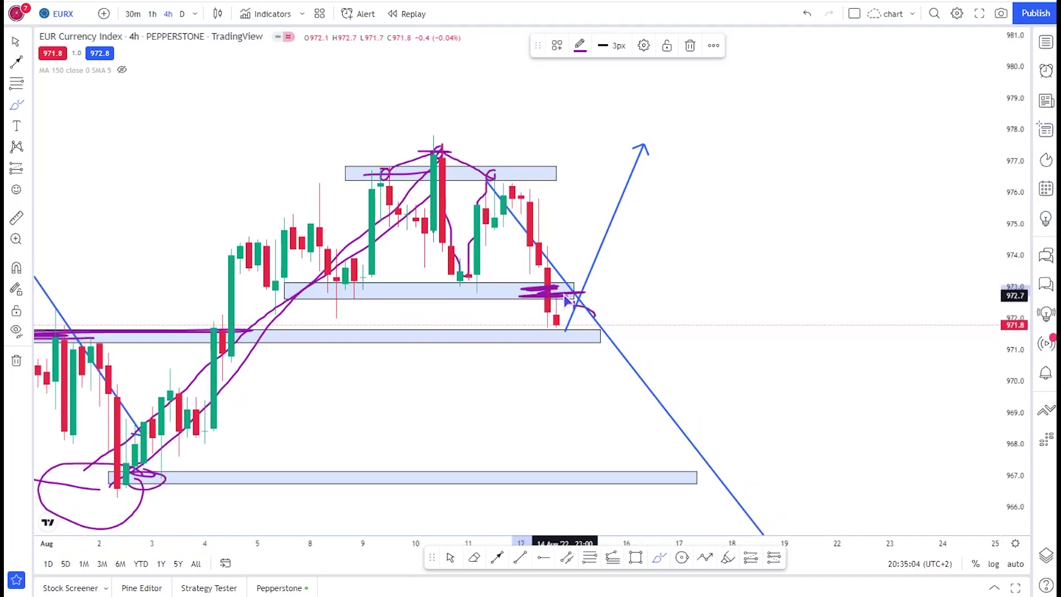
pyautogui.moveTo(521, 182); pyautogui.dragTo(569, 340)
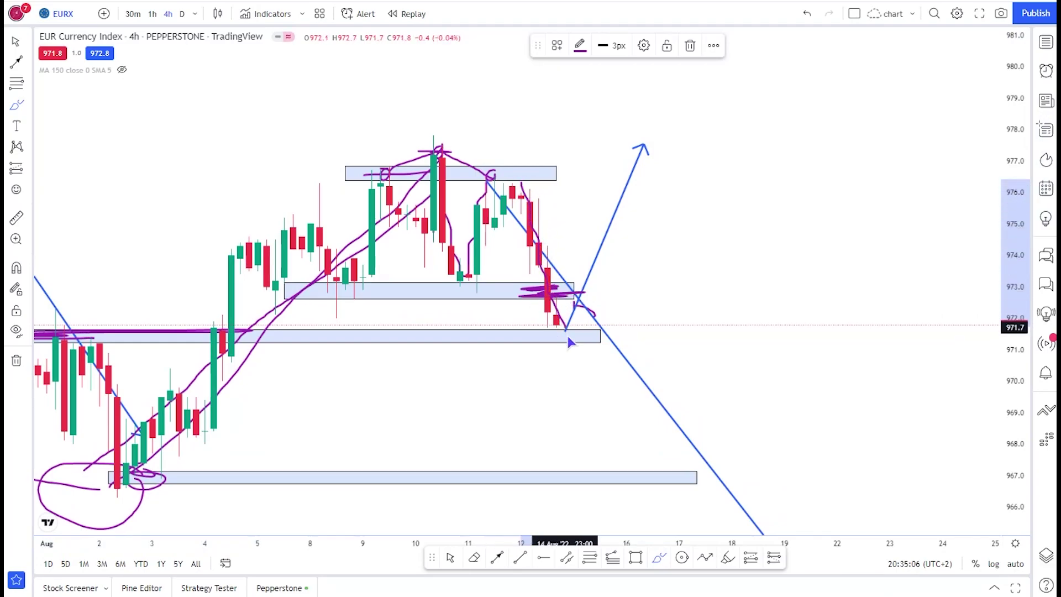
# Remove all drawings from the EUR Currency Index chart.
pyautogui.click(17, 362)
pyautogui.click(69, 358)
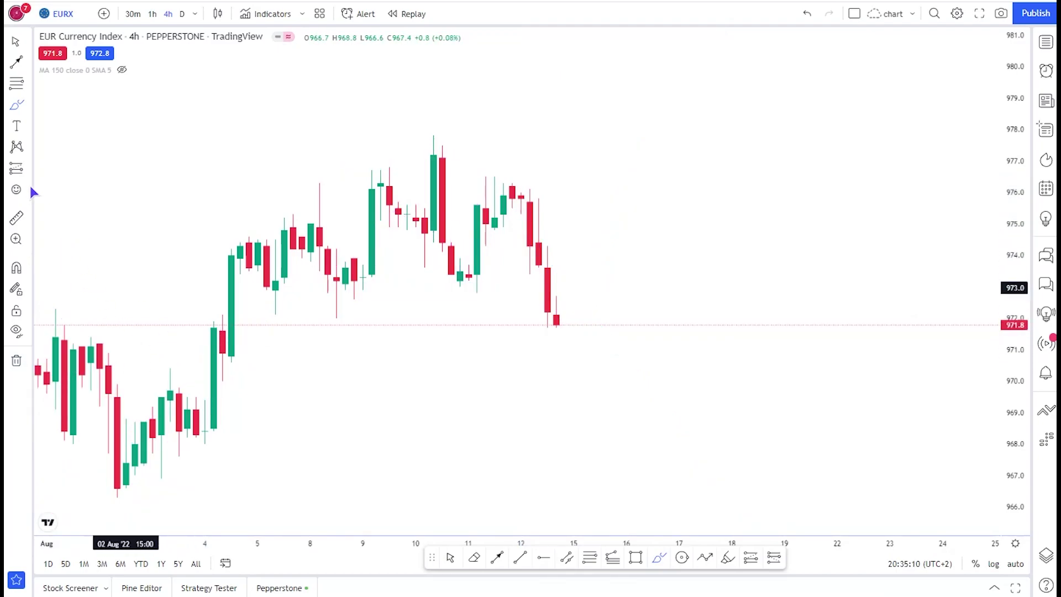
# Draw a rising trend line from about 966.1 on 2 Aug to 976.9 on 11 Aug.
pyautogui.moveTo(329, 270); pyautogui.dragTo(432, 264)
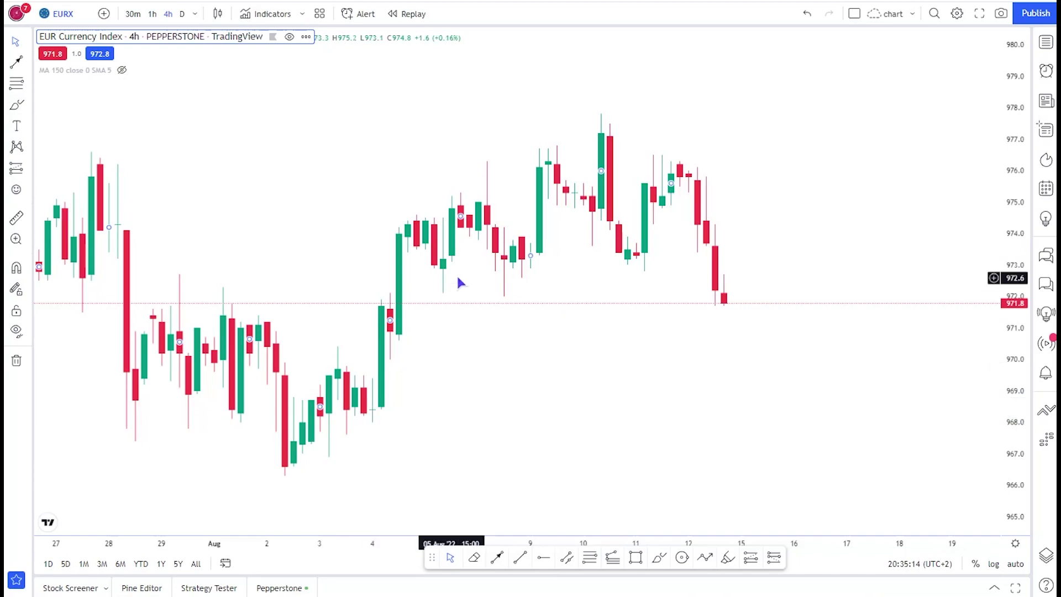
pyautogui.click(520, 557)
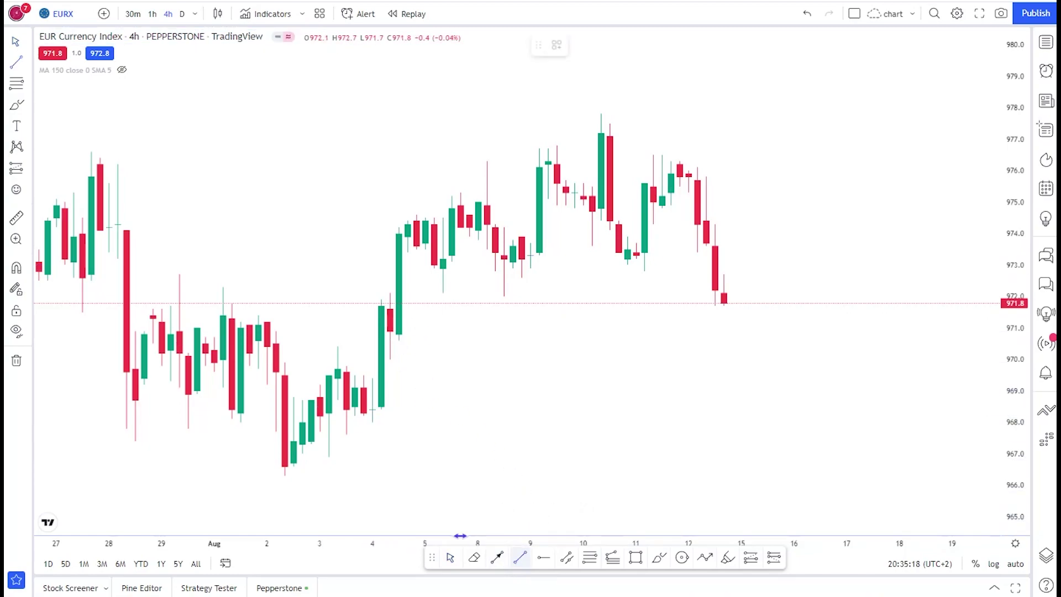
pyautogui.click(293, 482)
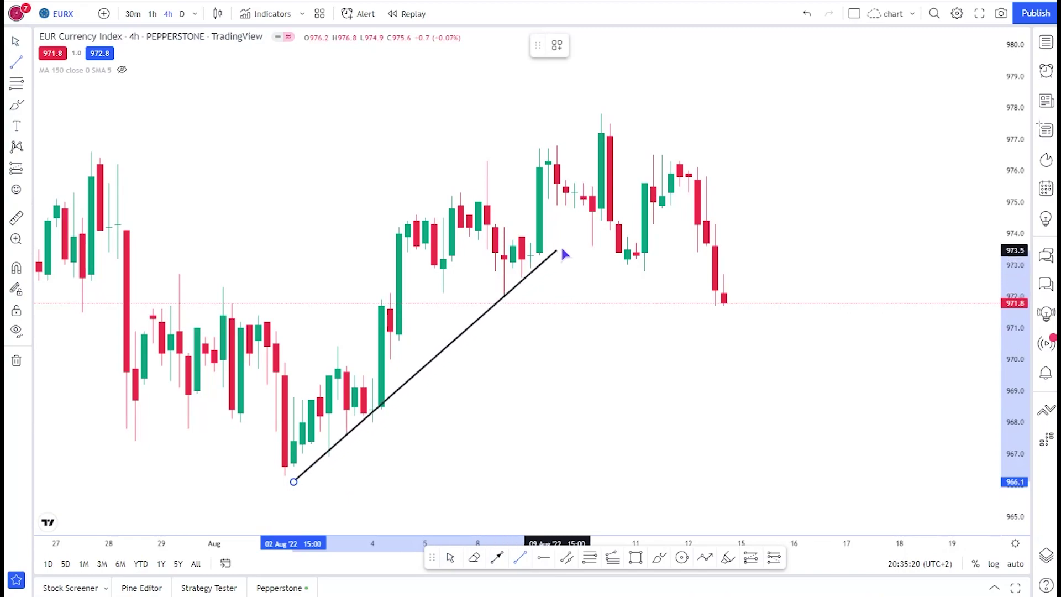
pyautogui.click(662, 144)
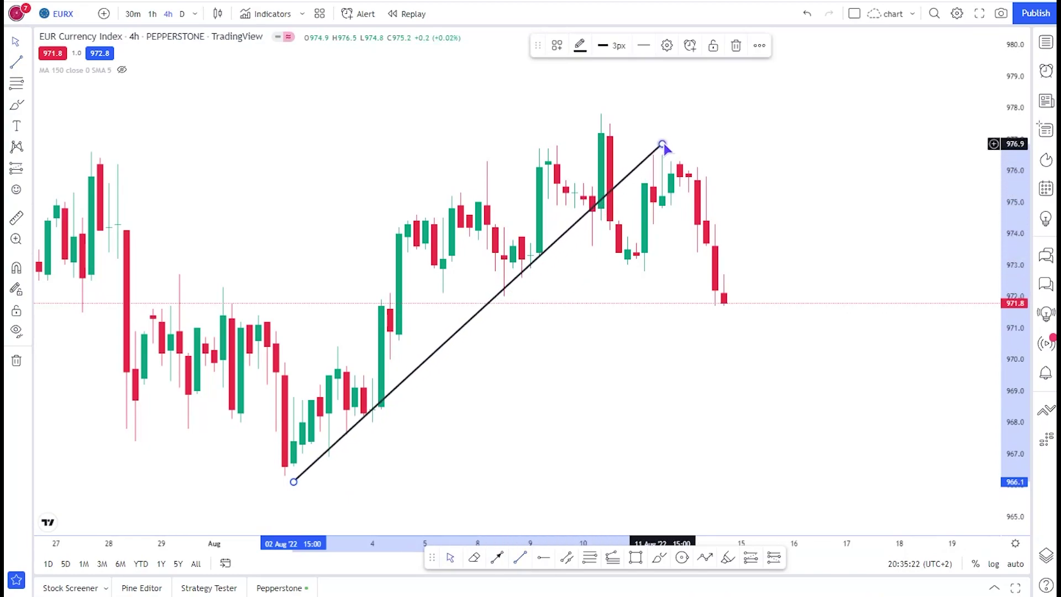
# Draw a second trend line under the August consolidation lows, from about 972.7 on 5 Aug to 973.4 on 12 Aug.
pyautogui.click(520, 558)
pyautogui.click(435, 274)
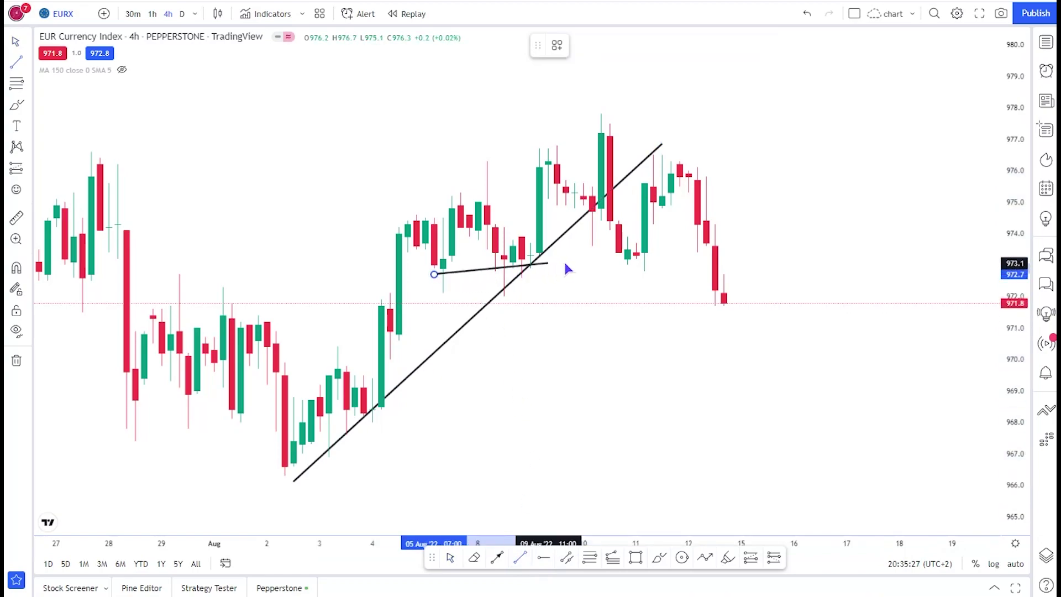
pyautogui.click(689, 254)
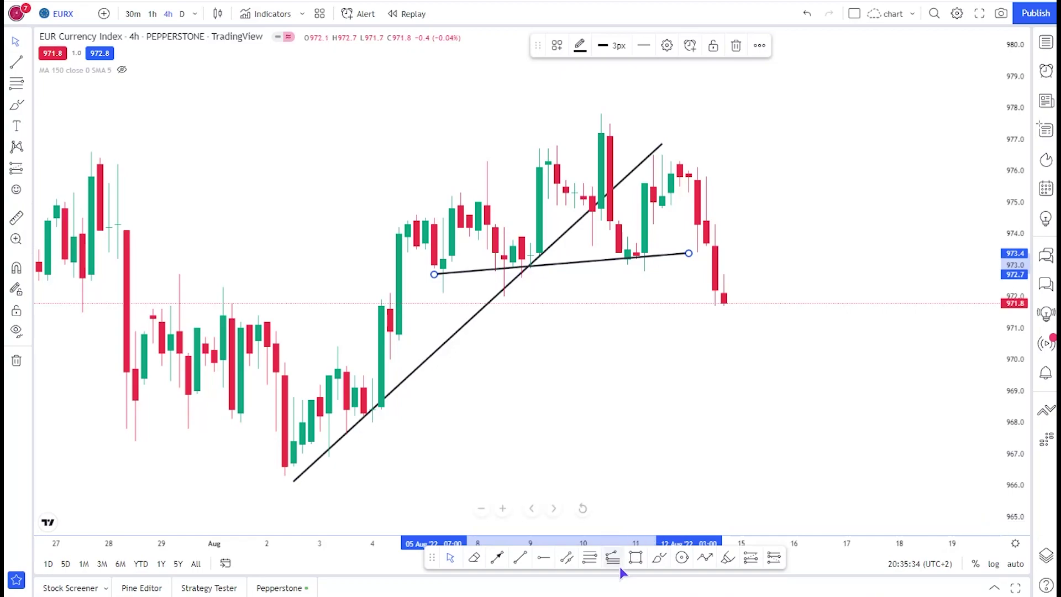
# Brush two freehand arrows below the candles, one pointing at each trend line.
pyautogui.click(659, 557)
pyautogui.moveTo(591, 423)
pyautogui.mouseDown()
pyautogui.moveTo(487, 359)
pyautogui.moveTo(478, 341)
pyautogui.moveTo(495, 406)
pyautogui.mouseUp()
pyautogui.moveTo(566, 341)
pyautogui.mouseDown()
pyautogui.moveTo(574, 289)
pyautogui.moveTo(593, 288)
pyautogui.mouseUp()
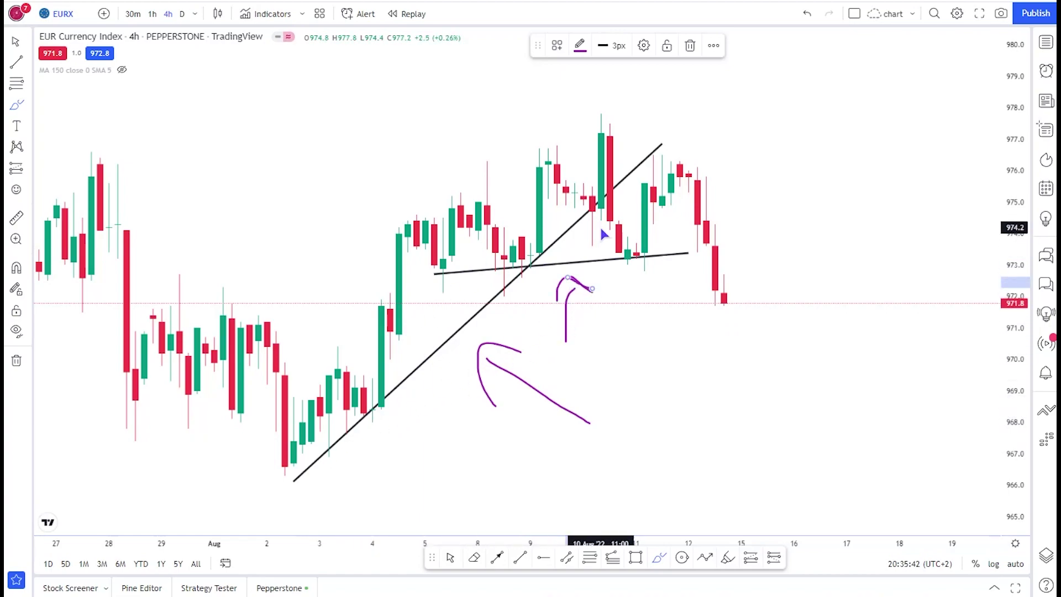
# Brush a smiley face in the empty chart area after the latest candles.
pyautogui.moveTo(829, 159); pyautogui.dragTo(891, 180)
pyautogui.moveTo(882, 125)
pyautogui.mouseDown()
pyautogui.moveTo(891, 138)
pyautogui.moveTo(855, 120)
pyautogui.mouseUp()
pyautogui.moveTo(827, 85); pyautogui.dragTo(785, 197)
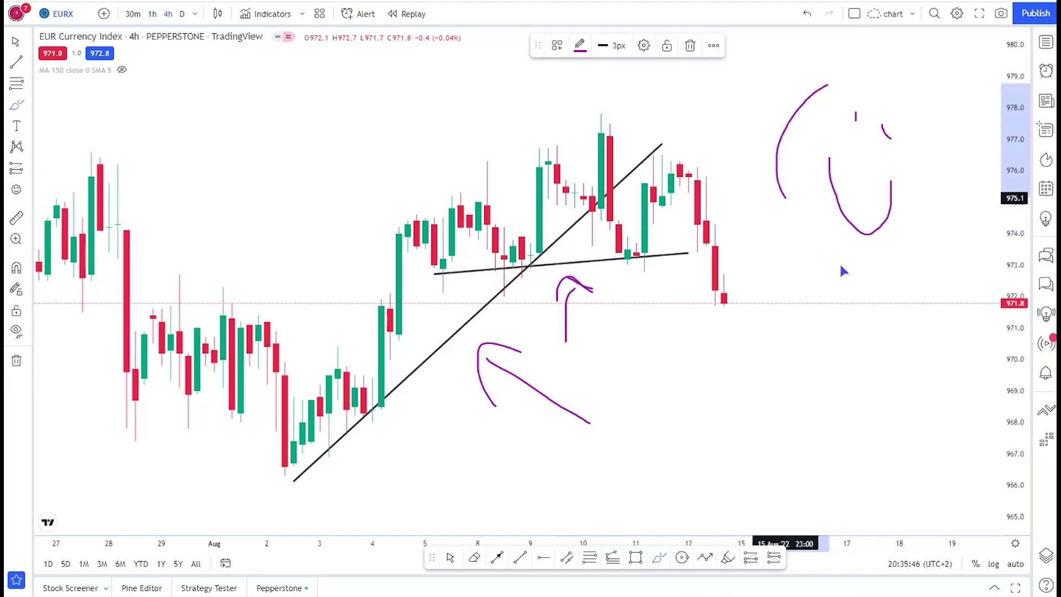
pyautogui.moveTo(843, 271); pyautogui.dragTo(865, 102)
# Brush a horizontal mark with a small arrow at the neckline break near 973.6 and a projected decline to about 968.2.
pyautogui.moveTo(692, 252); pyautogui.dragTo(752, 247)
pyautogui.moveTo(742, 210)
pyautogui.mouseDown()
pyautogui.moveTo(731, 225)
pyautogui.moveTo(769, 416)
pyautogui.mouseUp()
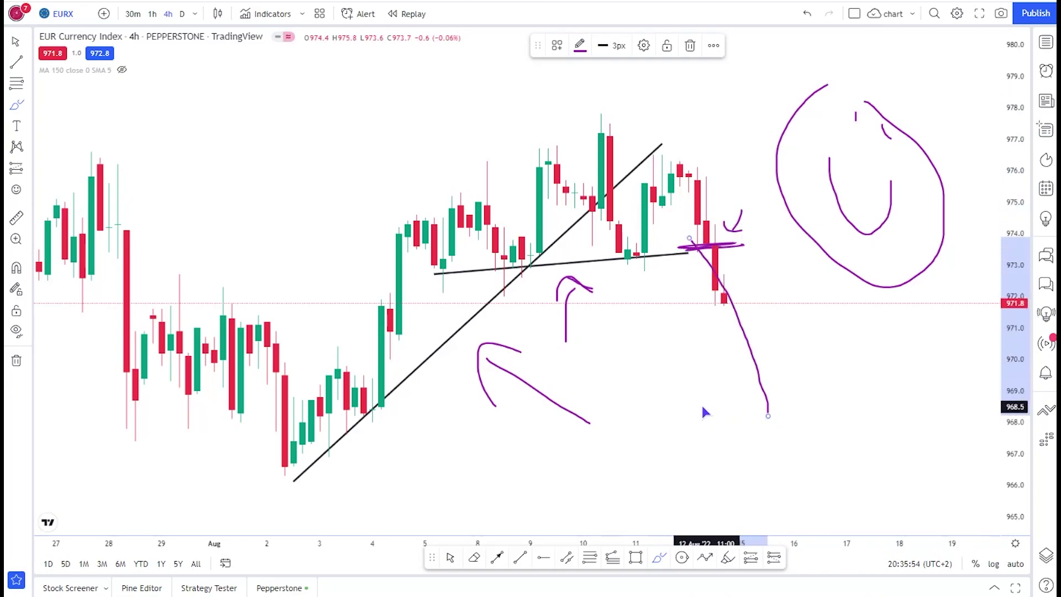
pyautogui.scroll(-4, 695, 397)
pyautogui.scroll(2, 671, 411)
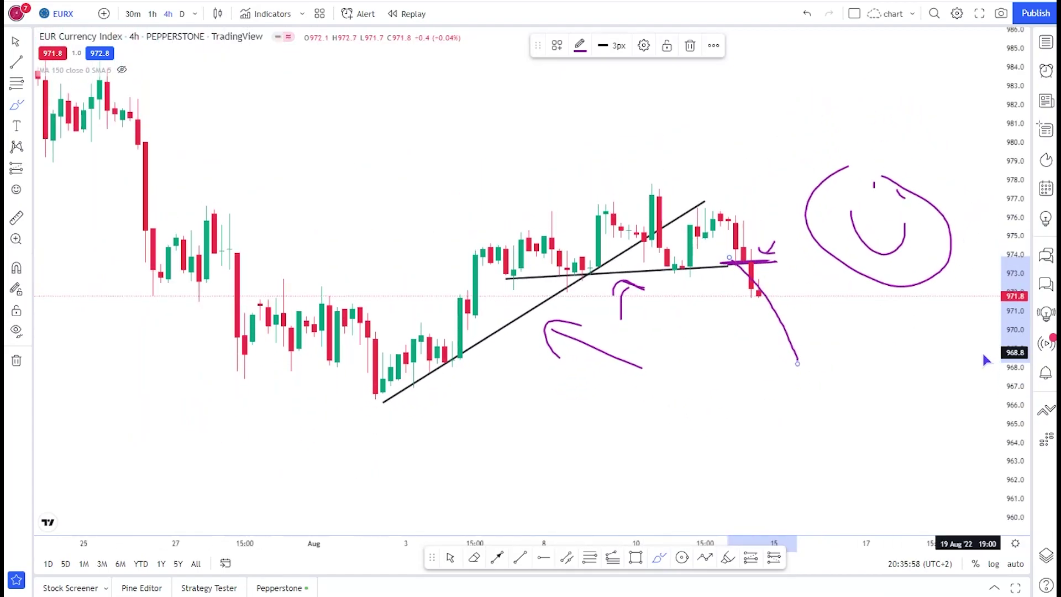
pyautogui.scroll(-1, 987, 350)
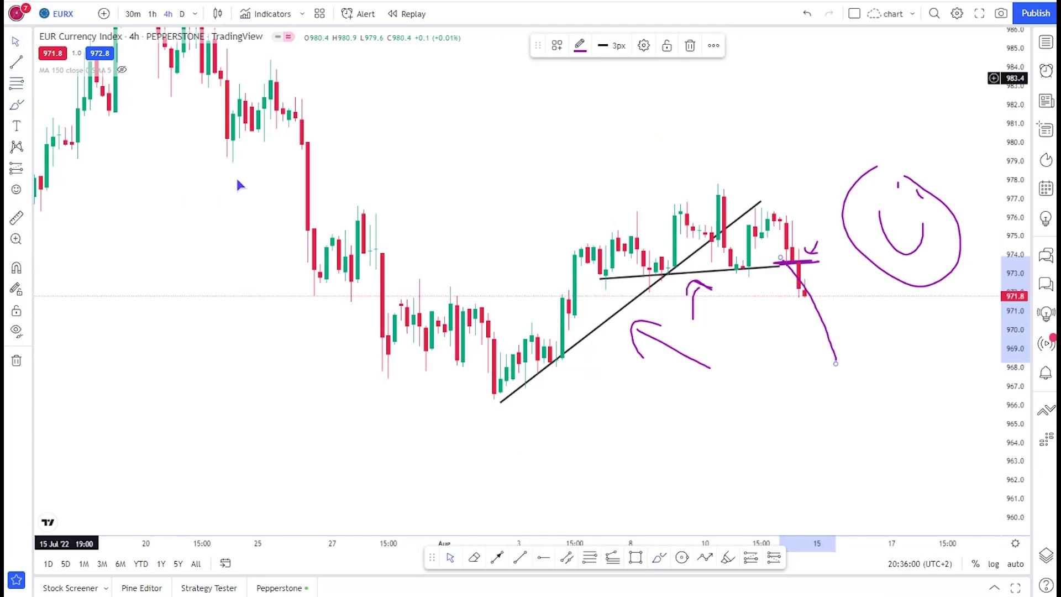
pyautogui.moveTo(491, 315); pyautogui.dragTo(417, 362)
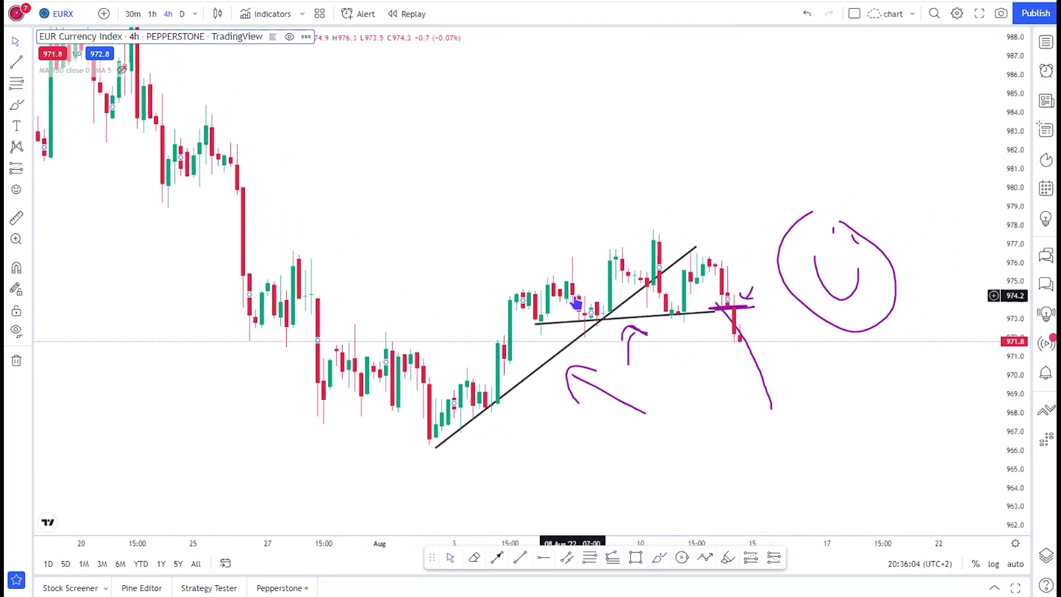
pyautogui.scroll(-2, 394, 348)
pyautogui.moveTo(459, 293)
pyautogui.mouseDown()
pyautogui.moveTo(414, 314)
pyautogui.moveTo(396, 299)
pyautogui.moveTo(445, 289)
pyautogui.mouseUp()
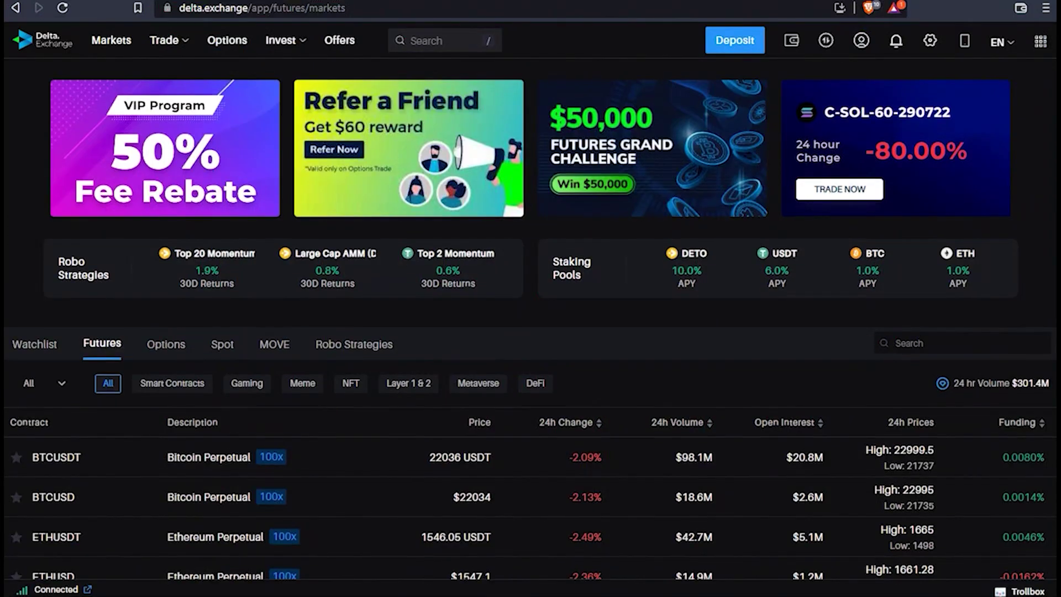
# Switch to Delta Exchange, browse the futures market list, and open the BTCUSD contract.
pyautogui.scroll(-7, 530, 331)
pyautogui.scroll(-5, 530, 332)
pyautogui.scroll(12, 531, 332)
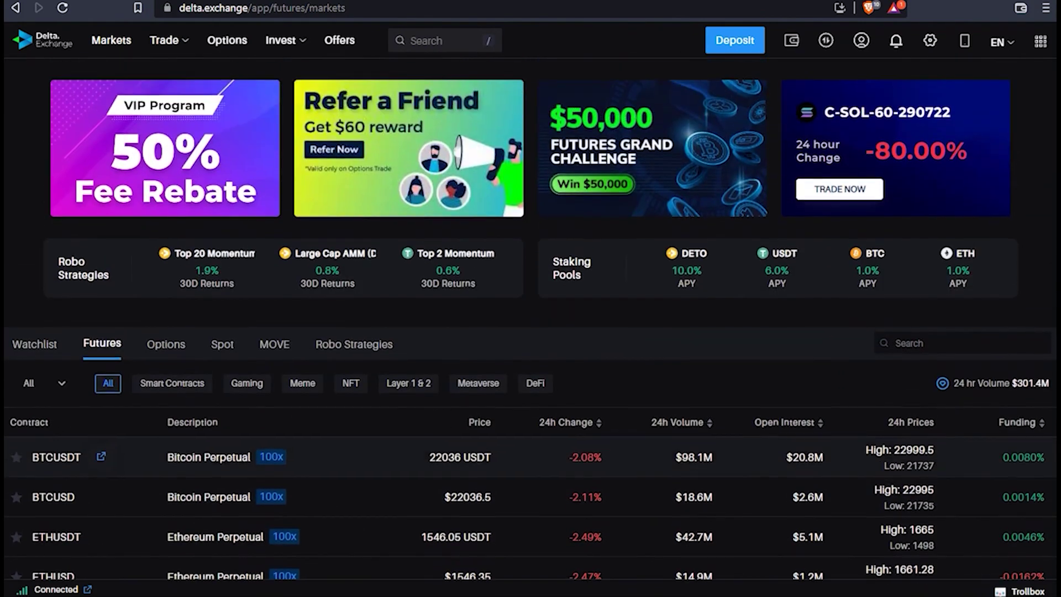
pyautogui.click(53, 496)
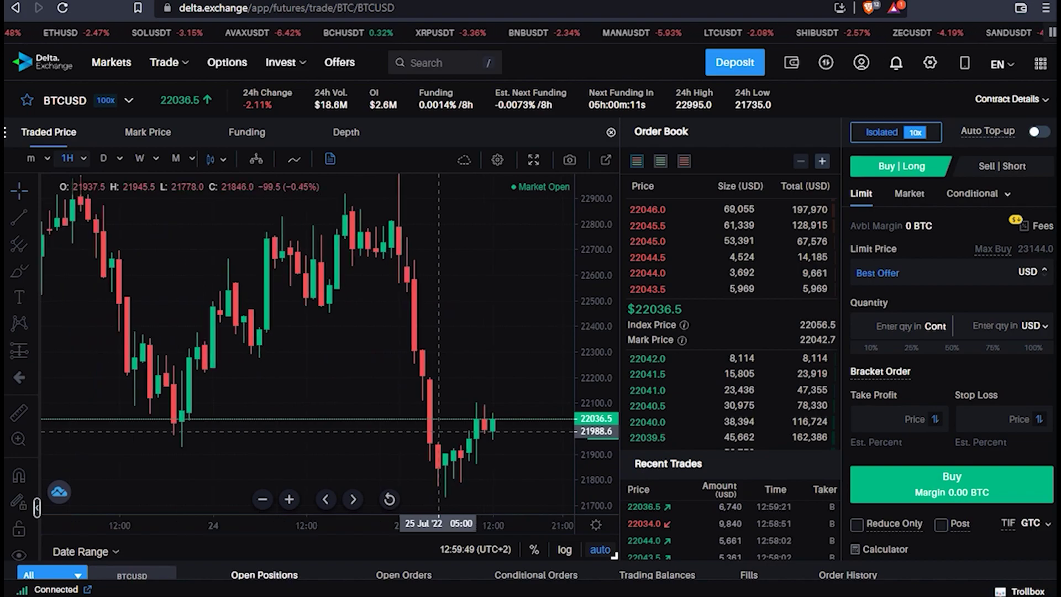
# Draw a trend line under the BTCUSD lows from about 21971.3 on 23 Jul to 22674.9 on 24 Jul and make it white.
pyautogui.click(19, 217)
pyautogui.click(189, 436)
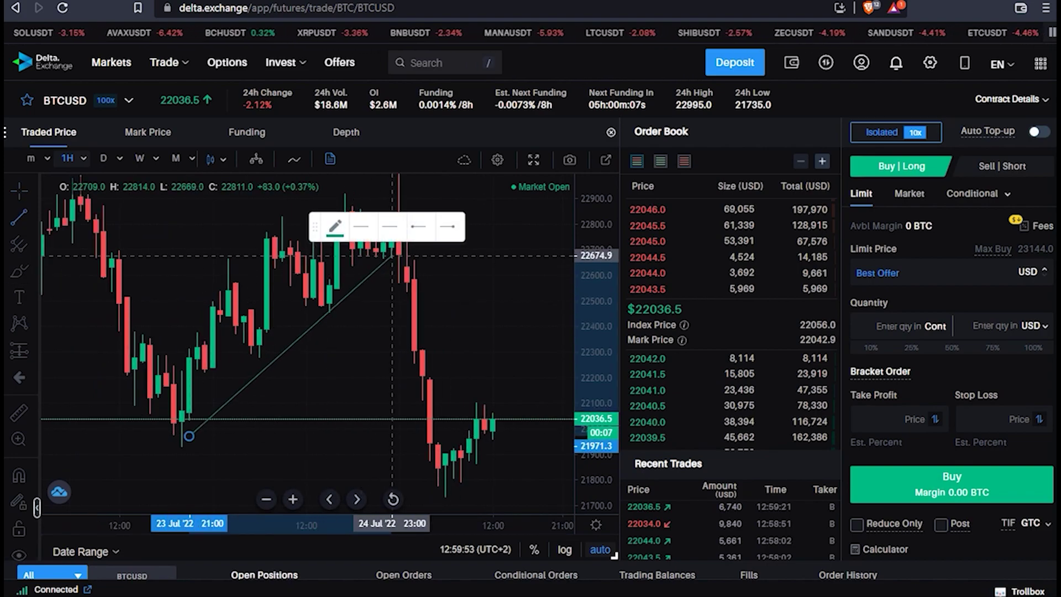
pyautogui.click(392, 255)
pyautogui.click(289, 224)
pyautogui.click(402, 241)
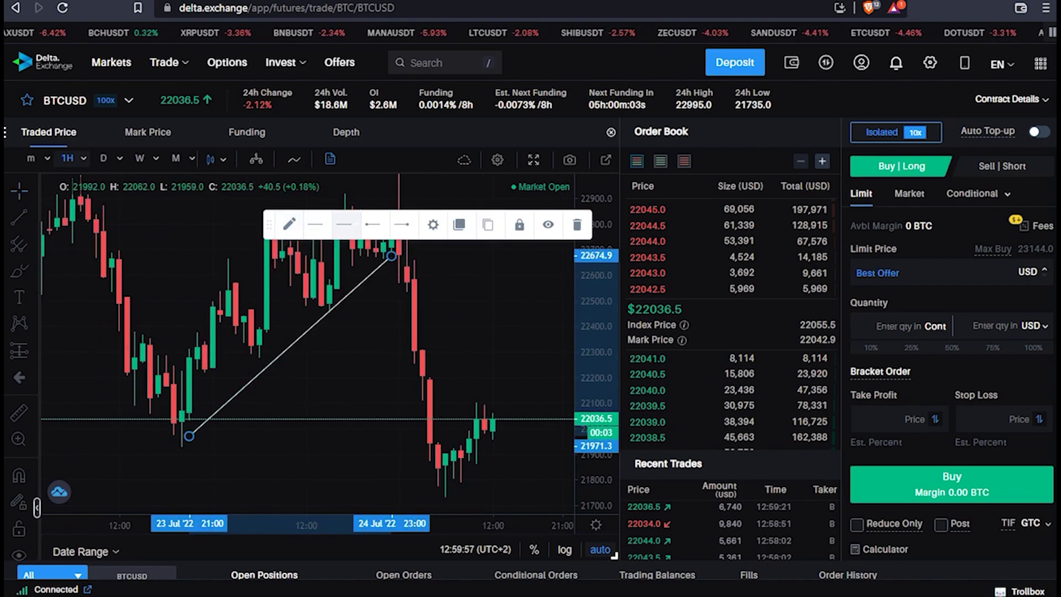
# Duplicate the trend line, move the copy along the highs to form a rising channel, and briefly view the chart full screen.
pyautogui.click(488, 224)
pyautogui.moveTo(290, 345); pyautogui.dragTo(237, 274)
pyautogui.click(477, 322)
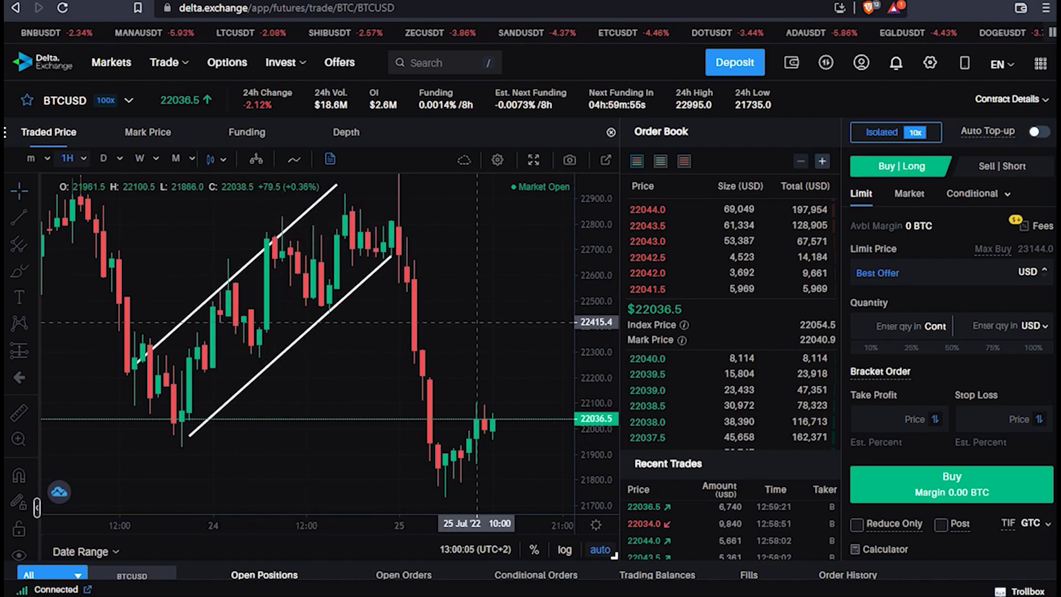
pyautogui.click(533, 160)
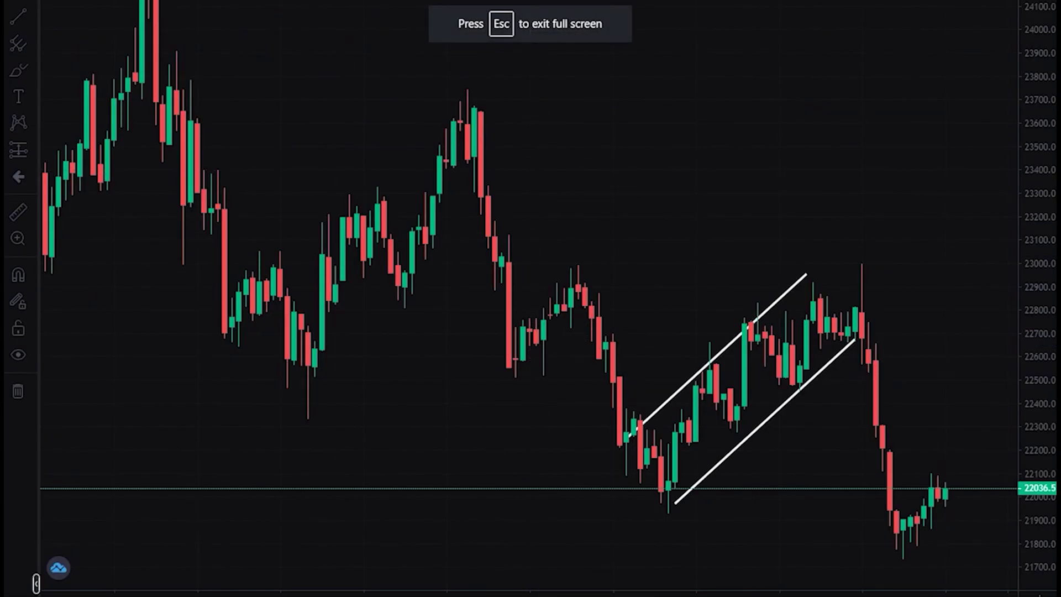
pyautogui.press('Escape')
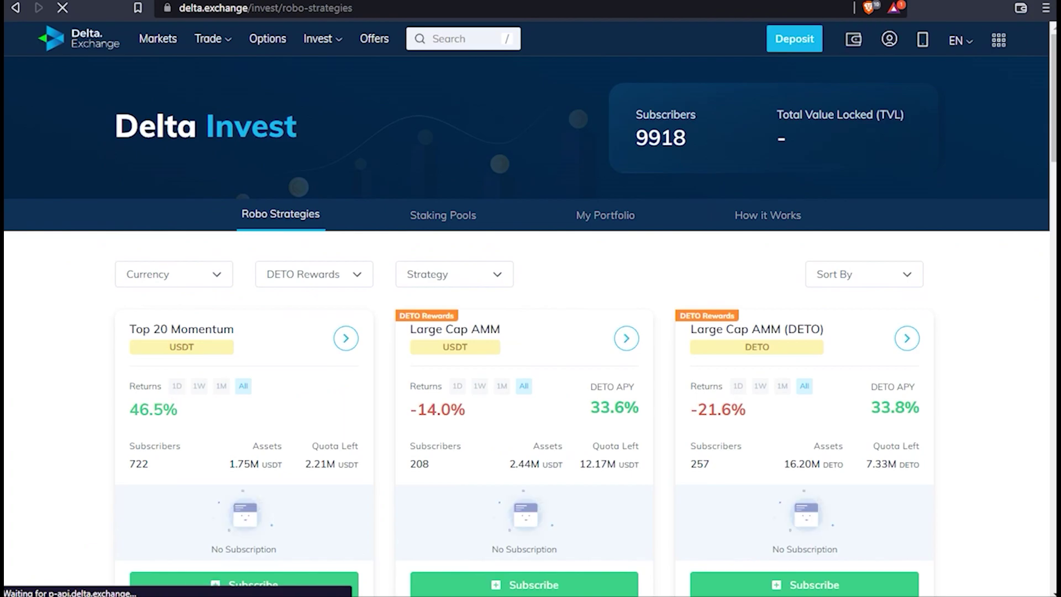
# Look through the Robo Strategies listings on Delta Exchange, and open the Offers page to read through it.
pyautogui.scroll(-5, 530, 332)
pyautogui.scroll(3, 531, 332)
pyautogui.click(374, 38)
pyautogui.scroll(-1, 530, 331)
pyautogui.scroll(-10, 531, 332)
pyautogui.scroll(3, 531, 332)
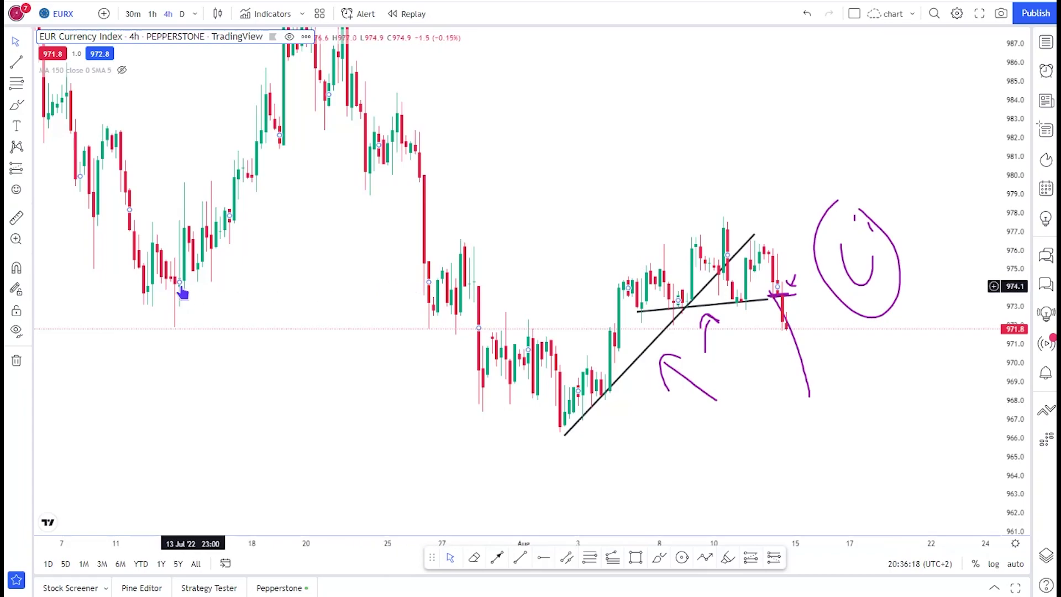
pyautogui.moveTo(430, 219); pyautogui.dragTo(472, 249)
pyautogui.moveTo(1021, 191); pyautogui.dragTo(1021, 208)
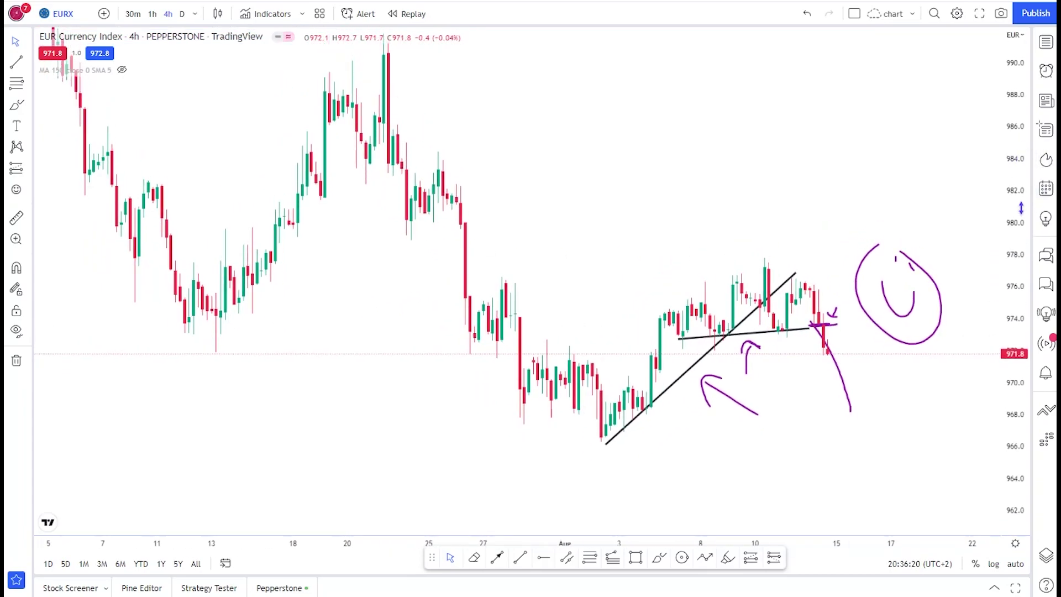
# Draw a rectangle zone from about 973.4 to 977.3, spanning early July to 15 August across the July lows and August highs.
pyautogui.moveTo(179, 322)
pyautogui.mouseDown()
pyautogui.moveTo(677, 324)
pyautogui.moveTo(587, 331)
pyautogui.moveTo(304, 321)
pyautogui.moveTo(720, 316)
pyautogui.moveTo(818, 279)
pyautogui.moveTo(829, 289)
pyautogui.moveTo(824, 281)
pyautogui.moveTo(850, 271)
pyautogui.mouseUp()
pyautogui.moveTo(180, 320); pyautogui.dragTo(112, 329)
pyautogui.moveTo(254, 230); pyautogui.dragTo(340, 253)
pyautogui.moveTo(814, 318); pyautogui.dragTo(722, 261)
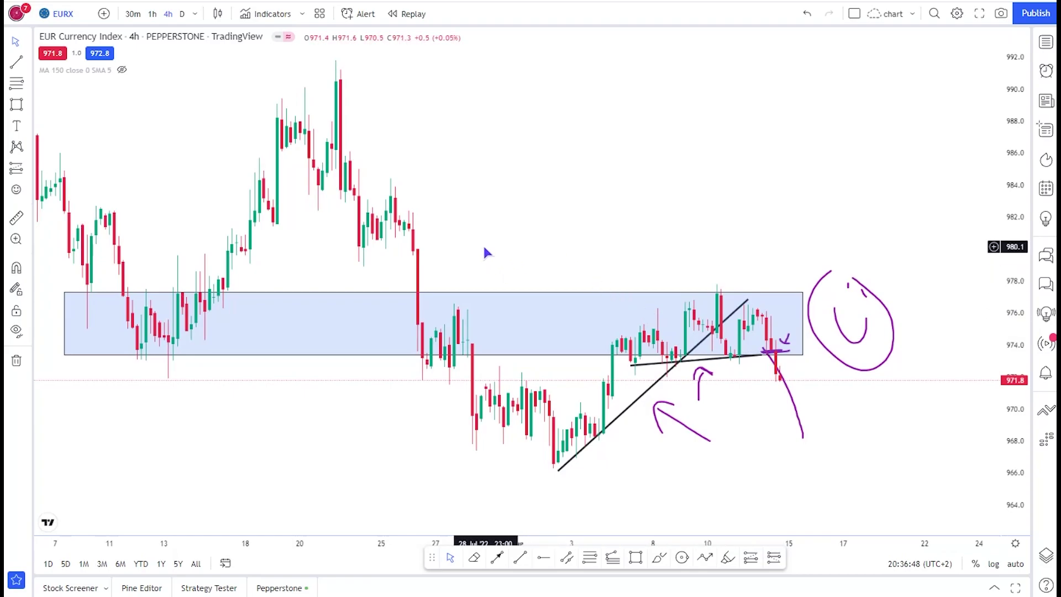
pyautogui.moveTo(485, 243); pyautogui.dragTo(557, 243)
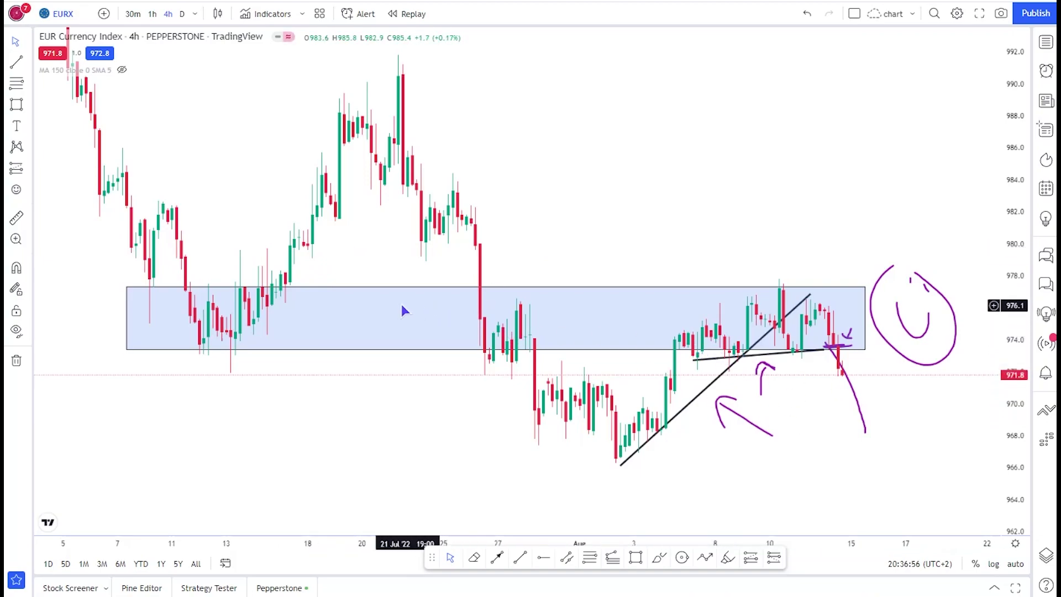
pyautogui.click(397, 356)
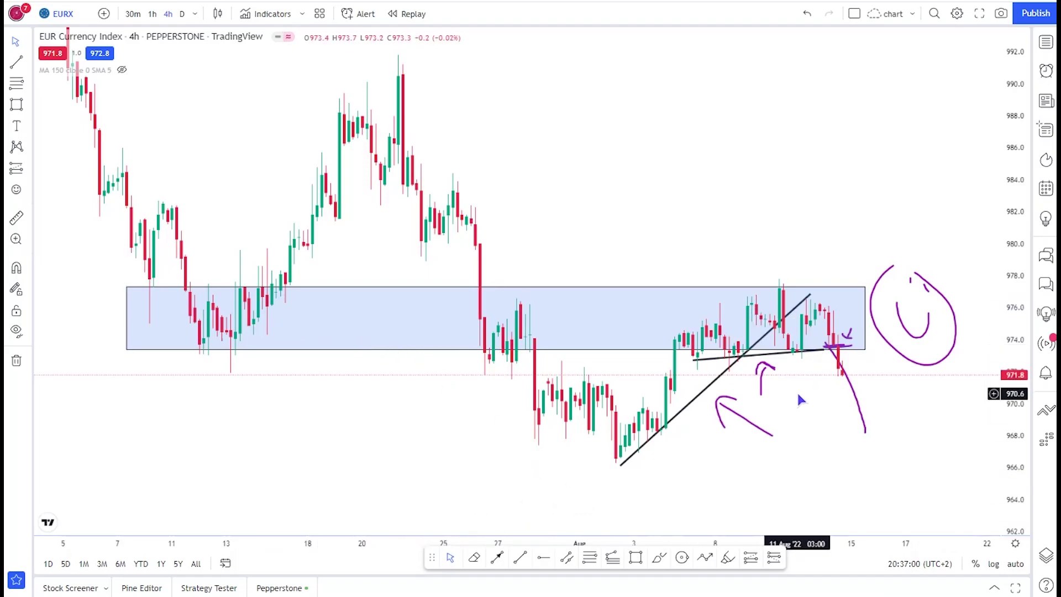
pyautogui.scroll(3, 797, 390)
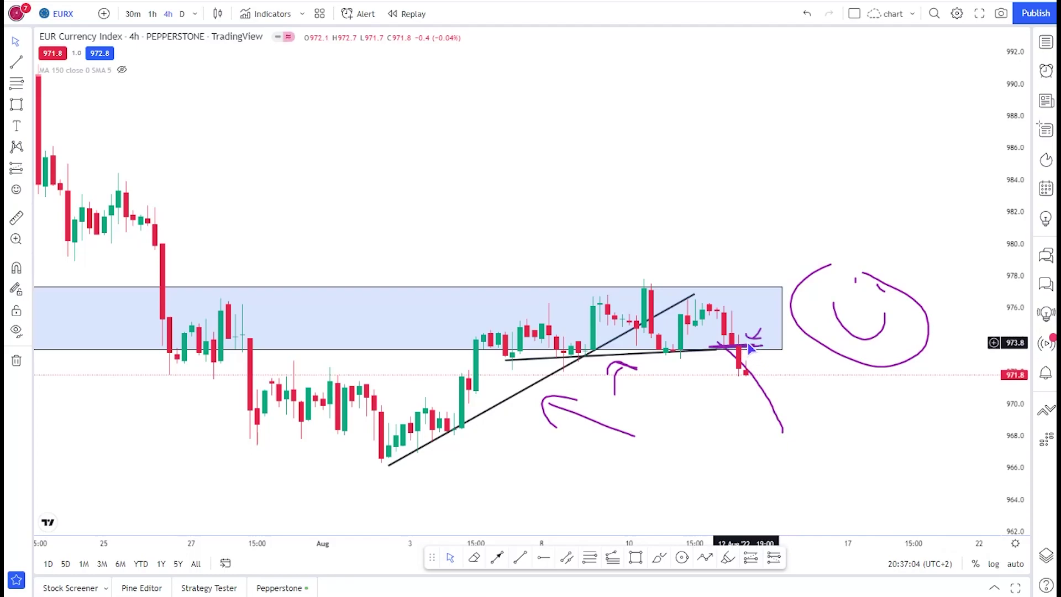
pyautogui.scroll(-4, 747, 354)
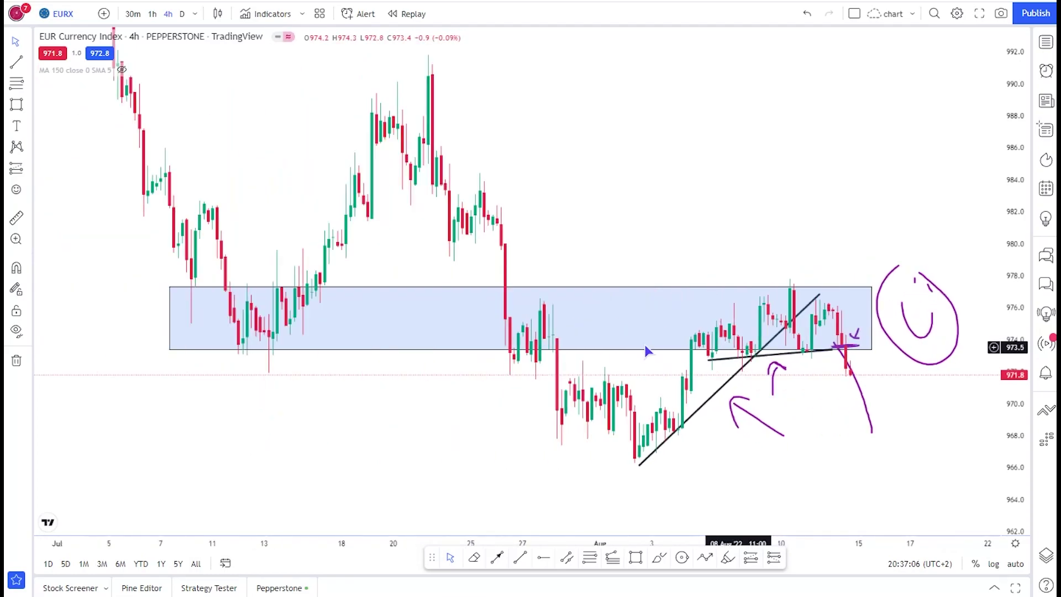
# Brush one arrow pointing at the zone's mid-July lows from below and another pointing down at the August highs.
pyautogui.click(659, 557)
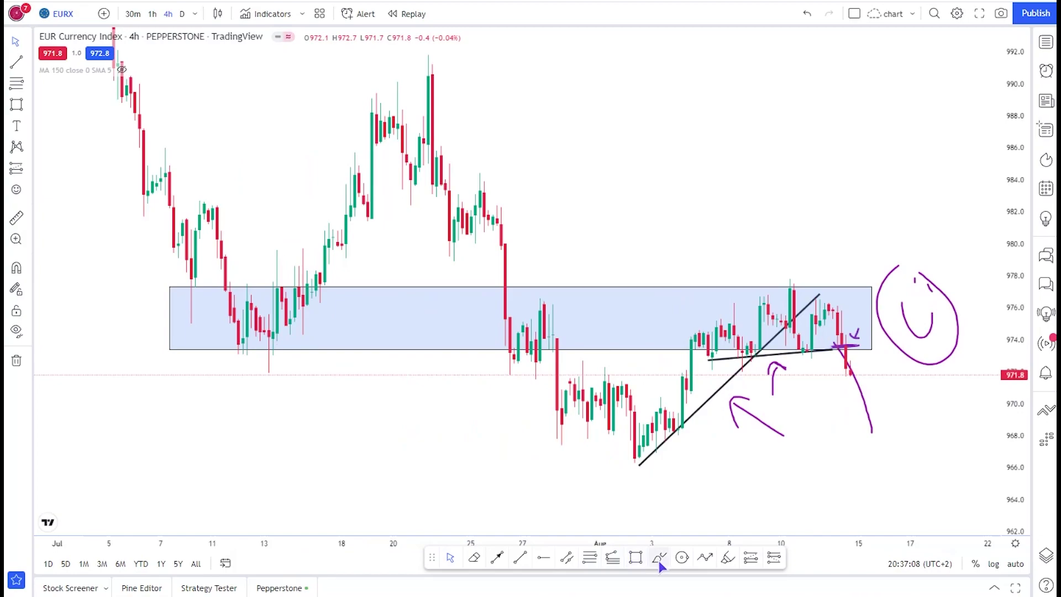
pyautogui.moveTo(313, 397)
pyautogui.mouseDown()
pyautogui.moveTo(334, 412)
pyautogui.moveTo(273, 370)
pyautogui.moveTo(303, 356)
pyautogui.mouseUp()
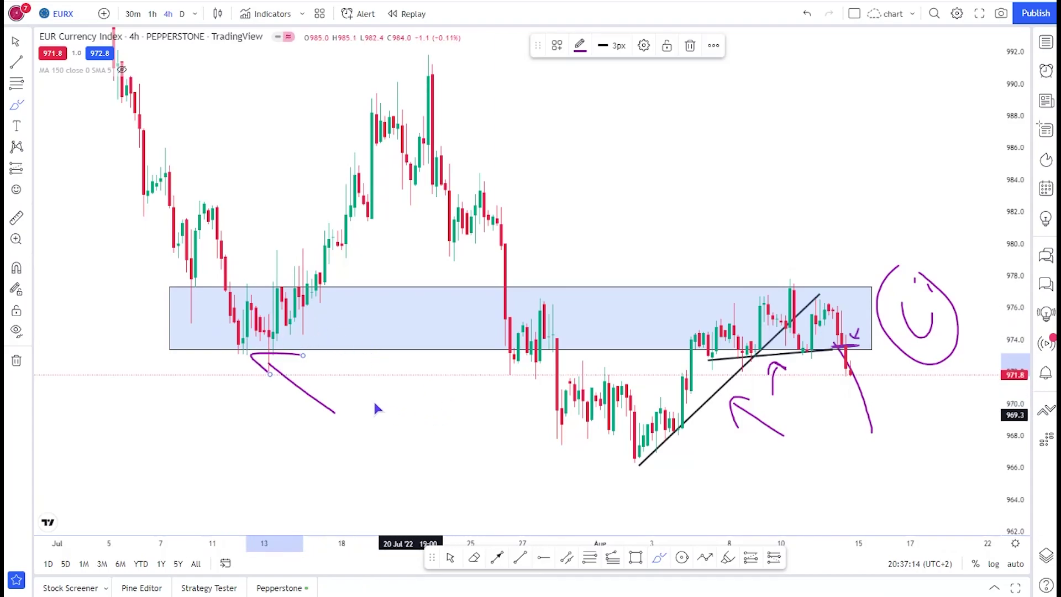
pyautogui.scroll(3, 522, 411)
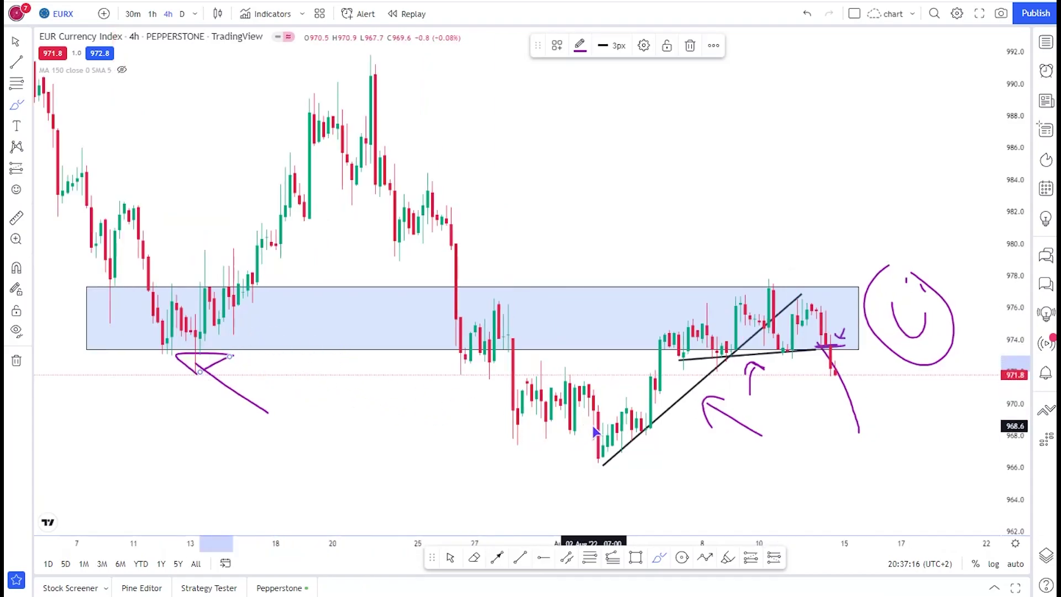
pyautogui.moveTo(785, 222)
pyautogui.mouseDown()
pyautogui.moveTo(770, 264)
pyautogui.moveTo(791, 248)
pyautogui.mouseUp()
pyautogui.scroll(2, 767, 389)
pyautogui.scroll(2, 767, 389)
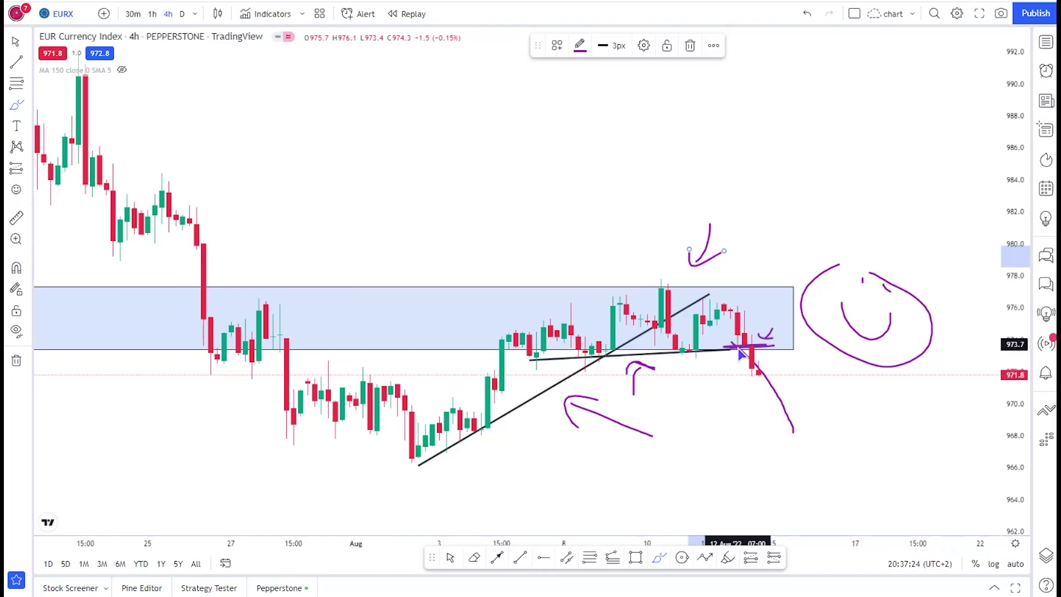
pyautogui.scroll(-3, 757, 396)
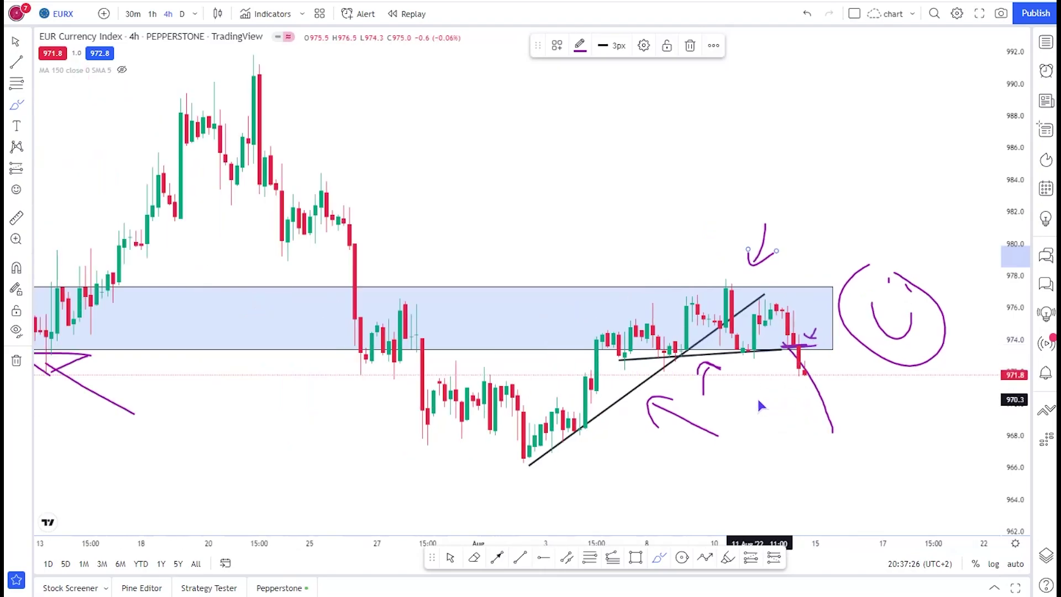
pyautogui.scroll(-2, 673, 376)
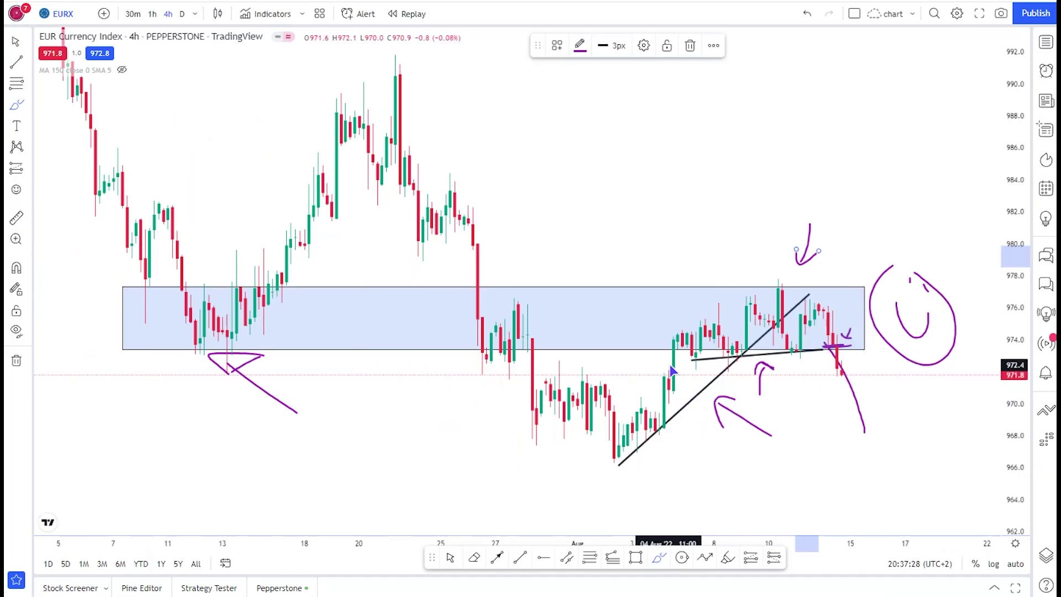
# Brush ovals around the late-July resistance near 971, curves along the decline and August recovery, and marks at the earlier pullbacks.
pyautogui.moveTo(597, 369)
pyautogui.mouseDown()
pyautogui.moveTo(512, 373)
pyautogui.moveTo(591, 380)
pyautogui.mouseUp()
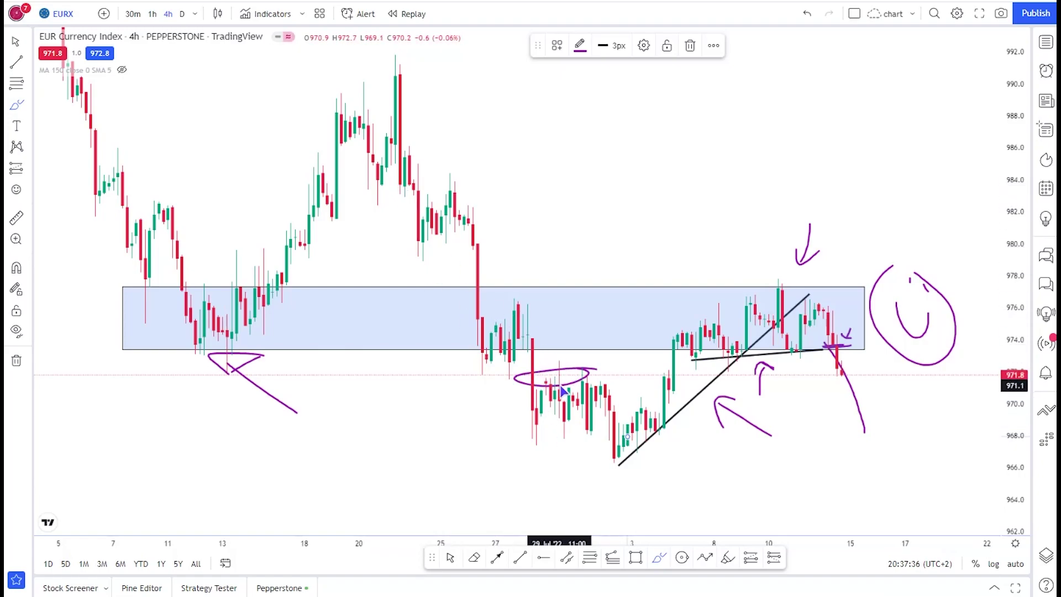
pyautogui.moveTo(368, 105)
pyautogui.mouseDown()
pyautogui.moveTo(613, 425)
pyautogui.moveTo(790, 320)
pyautogui.mouseUp()
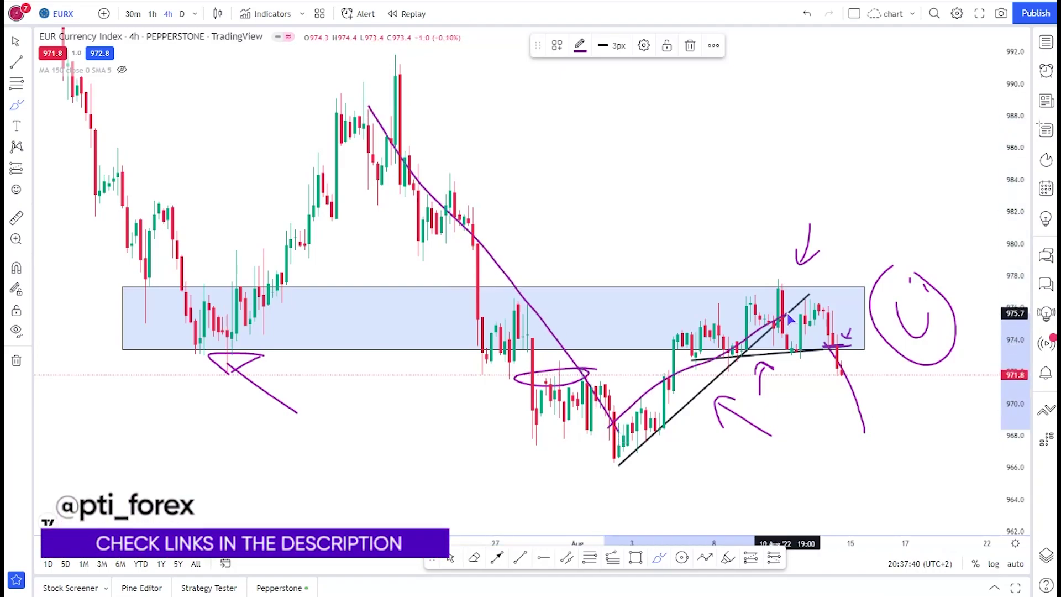
pyautogui.moveTo(596, 372)
pyautogui.mouseDown()
pyautogui.moveTo(516, 380)
pyautogui.moveTo(597, 383)
pyautogui.mouseUp()
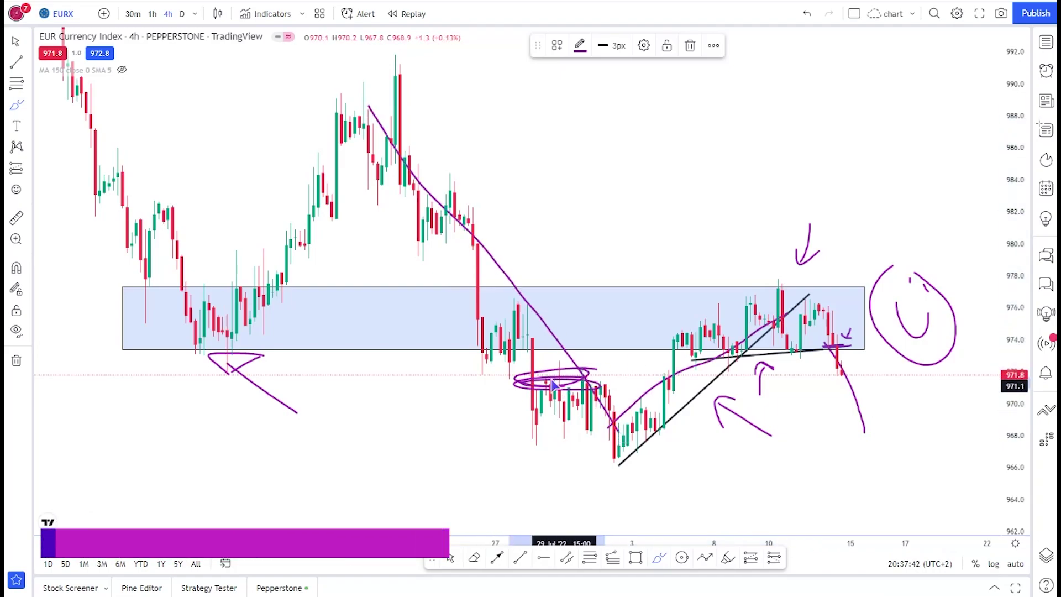
pyautogui.moveTo(517, 307); pyautogui.dragTo(481, 331)
pyautogui.moveTo(474, 234)
pyautogui.mouseDown()
pyautogui.moveTo(438, 237)
pyautogui.moveTo(423, 217)
pyautogui.mouseUp()
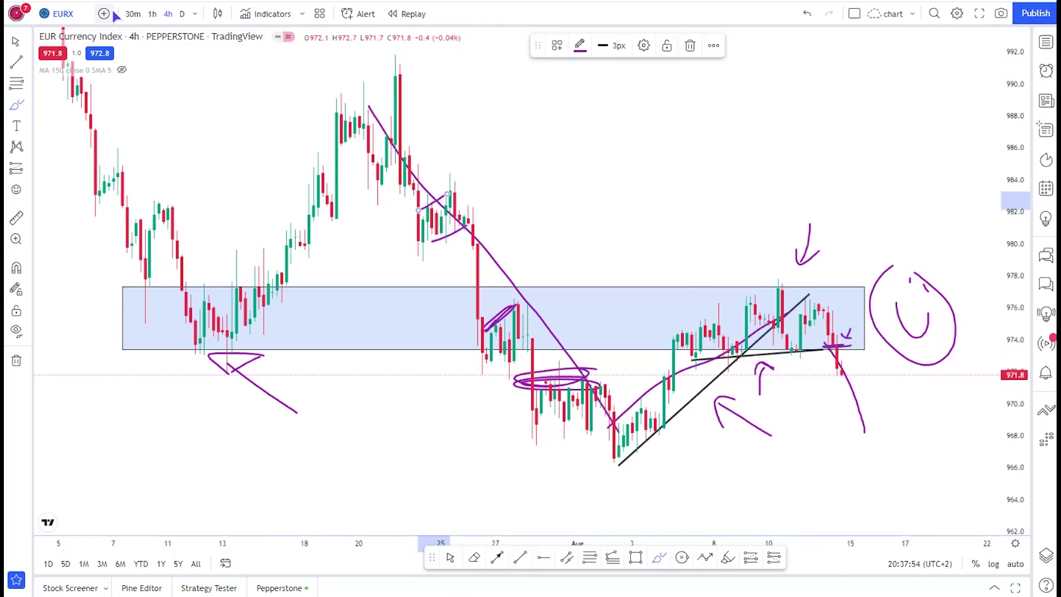
# Switch the chart to the 1-hour timeframe and stretch the price scale around the zone and recent candles.
pyautogui.click(152, 14)
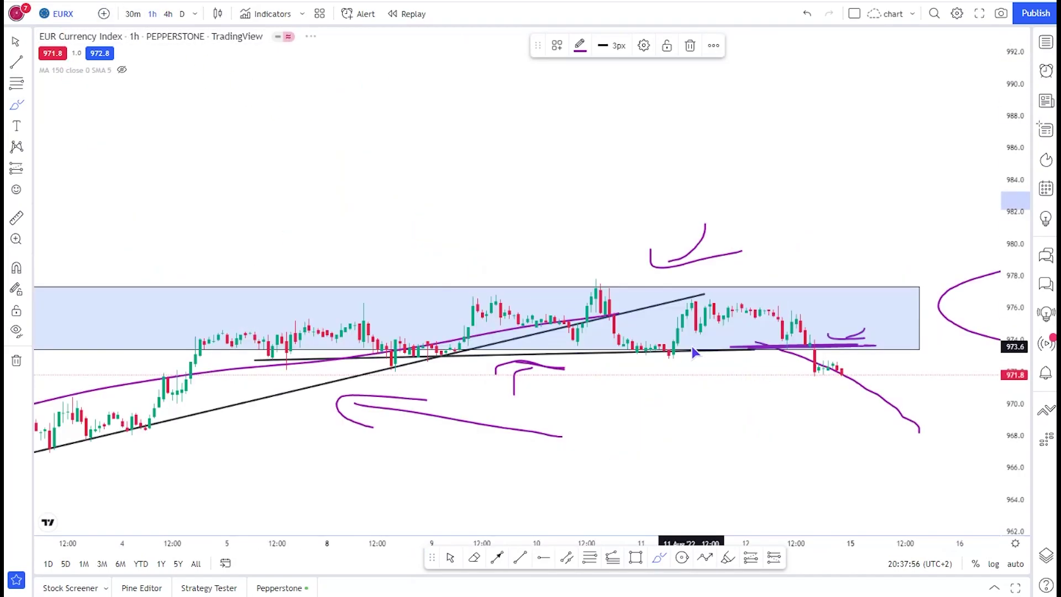
pyautogui.scroll(-3, 695, 354)
pyautogui.moveTo(1011, 419); pyautogui.dragTo(1008, 237)
pyautogui.moveTo(403, 152); pyautogui.dragTo(296, 104)
pyautogui.scroll(-1, 409, 291)
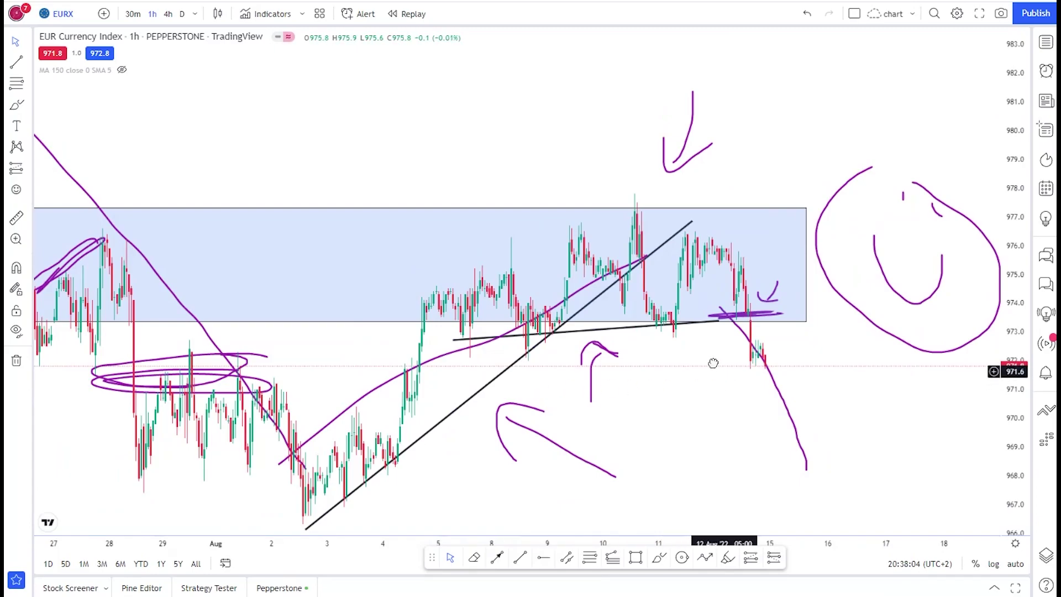
pyautogui.moveTo(695, 370); pyautogui.dragTo(652, 338)
pyautogui.scroll(-3, 535, 362)
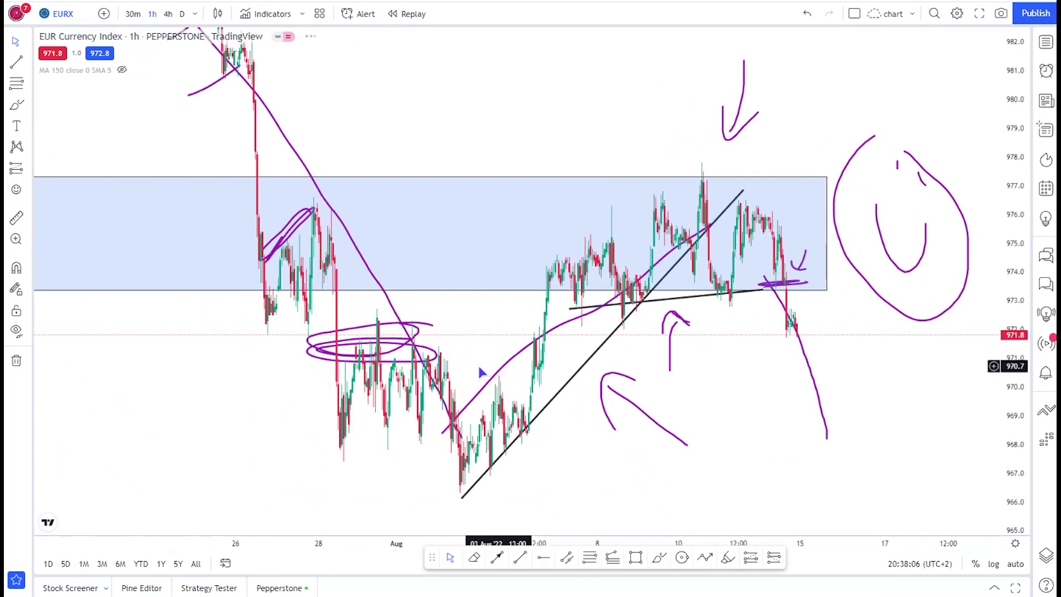
pyautogui.scroll(1, 500, 401)
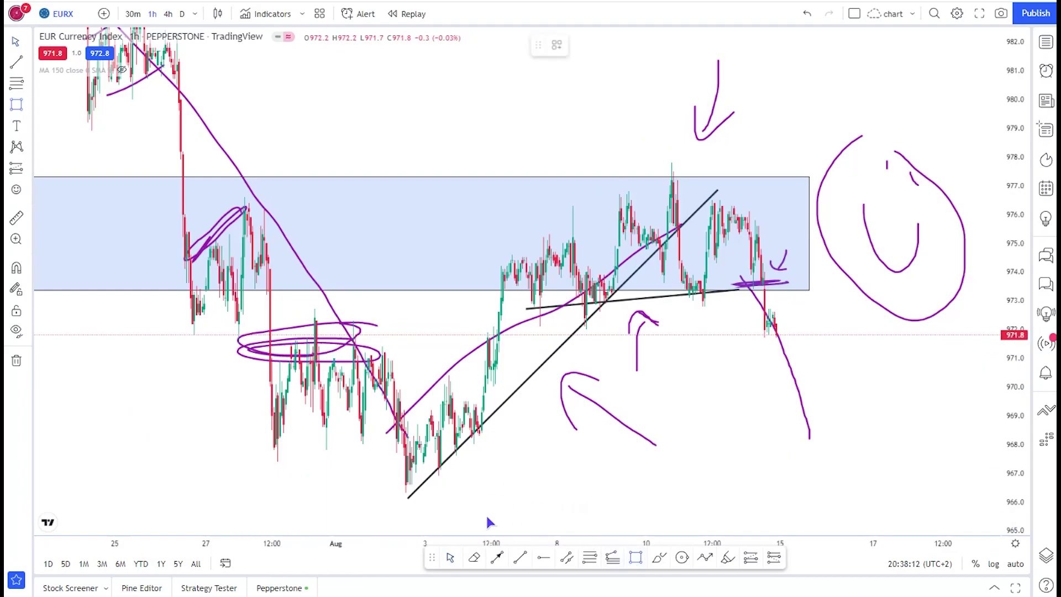
# Draw a narrow rectangle zone at about 967 near the August low and an arrow from 973.7 on 15 August down through it.
pyautogui.moveTo(282, 462)
pyautogui.mouseDown()
pyautogui.moveTo(794, 486)
pyautogui.moveTo(926, 480)
pyautogui.mouseUp()
pyautogui.moveTo(718, 384); pyautogui.dragTo(490, 334)
pyautogui.click(498, 558)
pyautogui.click(581, 230)
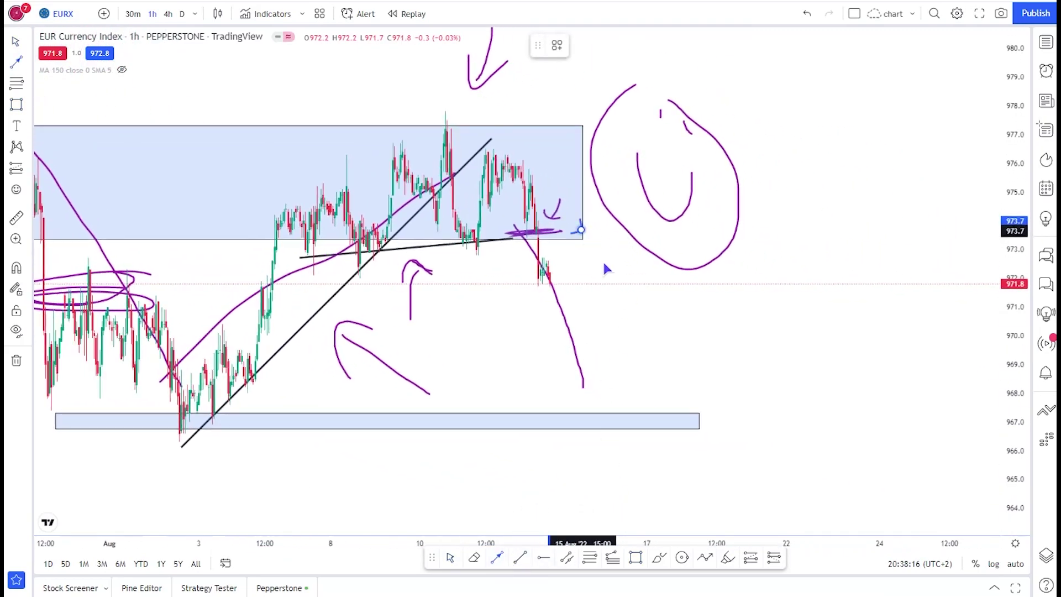
pyautogui.click(662, 505)
pyautogui.moveTo(670, 440); pyautogui.dragTo(757, 425)
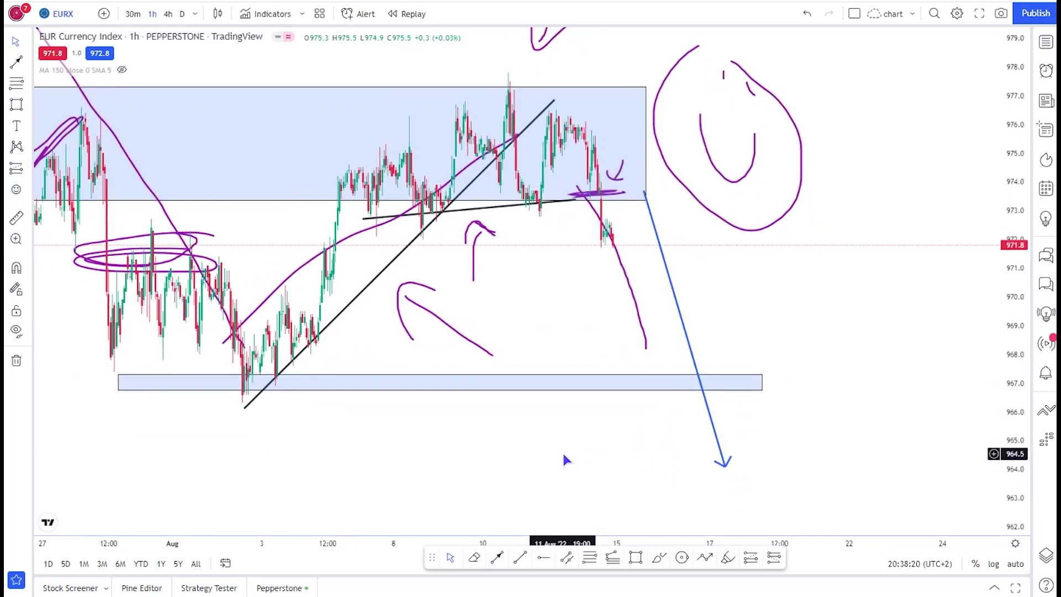
# Draw a horizontal ray at 977.0 starting just after the 10 August high, near the top of the shaded zone.
pyautogui.moveTo(559, 343); pyautogui.dragTo(405, 326)
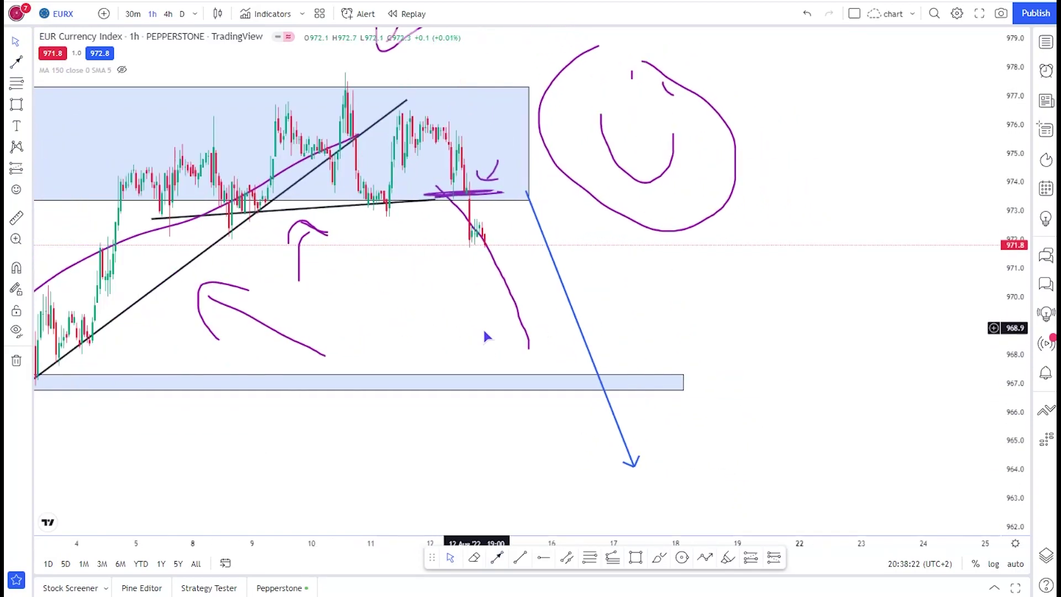
pyautogui.moveTo(486, 333); pyautogui.dragTo(650, 287)
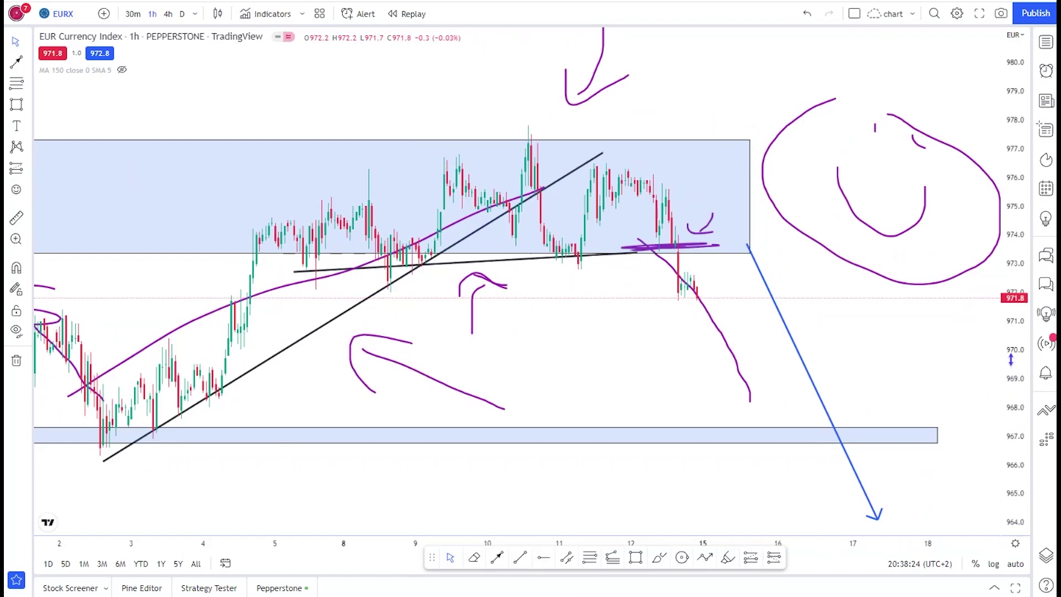
pyautogui.moveTo(993, 276); pyautogui.dragTo(993, 257)
pyautogui.moveTo(647, 374); pyautogui.dragTo(615, 355)
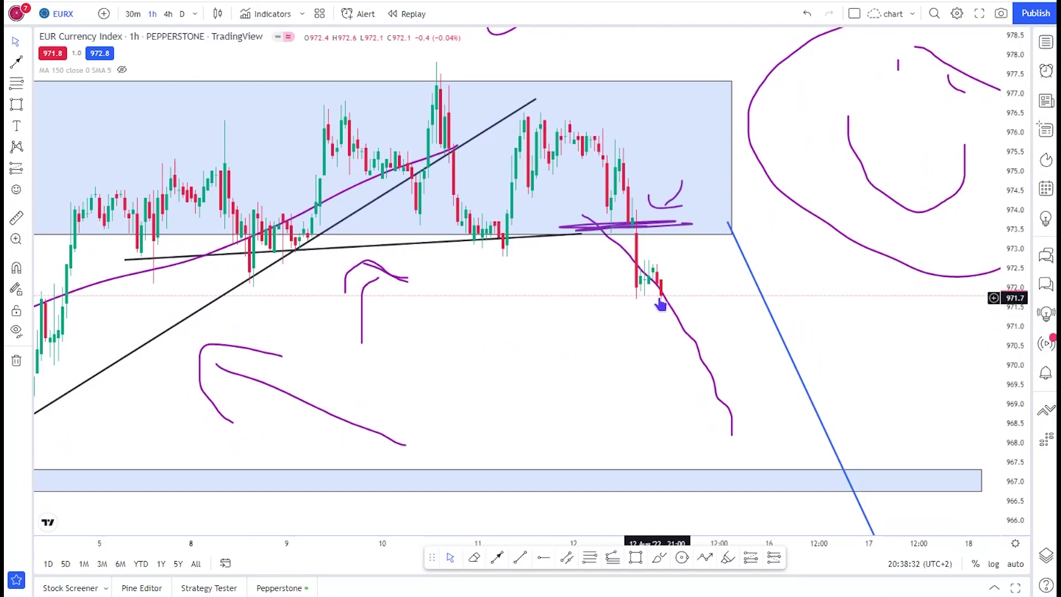
pyautogui.moveTo(592, 313); pyautogui.dragTo(668, 303)
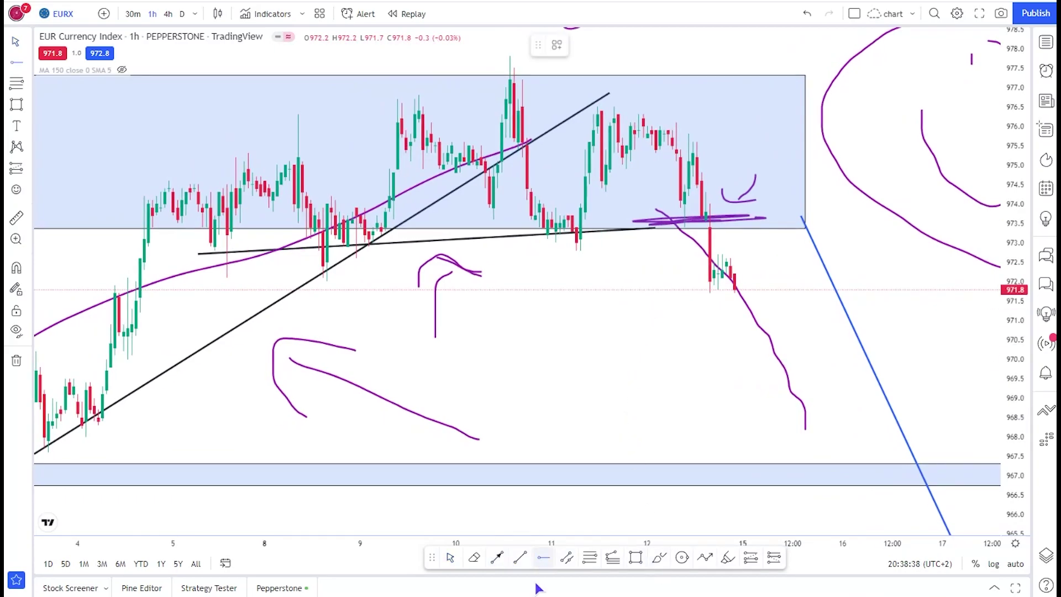
pyautogui.click(561, 87)
# Place a short position at the latest candles with entry 972.0, stop 977.0 and target 968.4.
pyautogui.moveTo(643, 335); pyautogui.dragTo(526, 334)
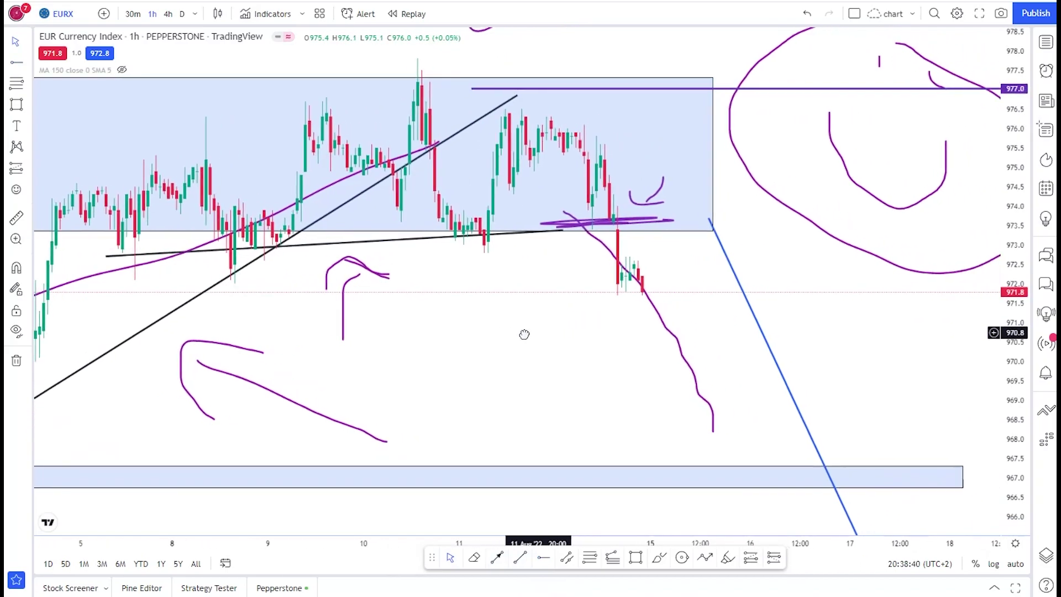
pyautogui.click(772, 558)
pyautogui.click(624, 290)
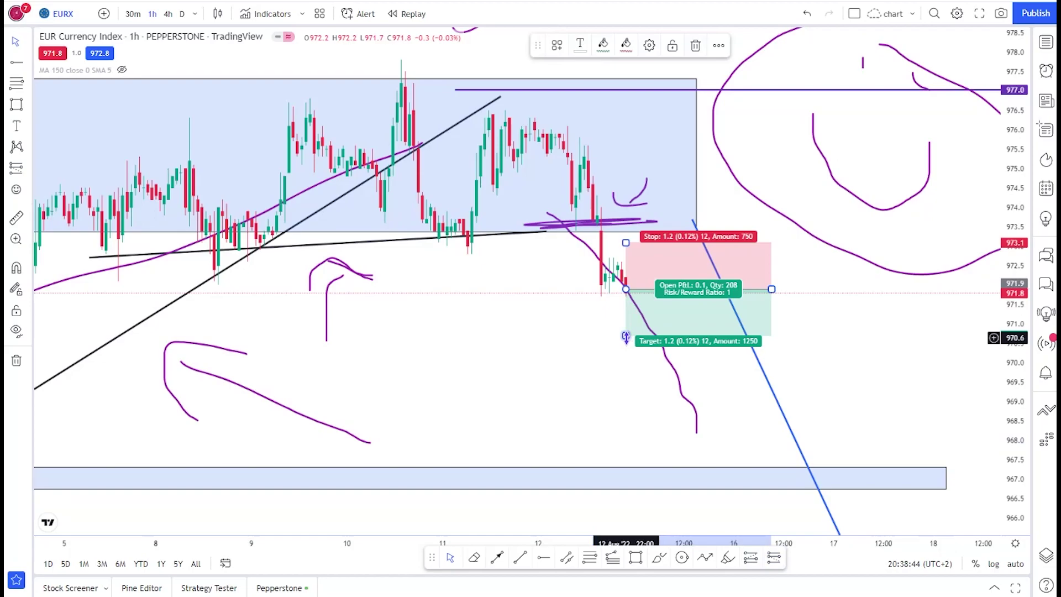
pyautogui.moveTo(626, 337); pyautogui.dragTo(626, 425)
pyautogui.moveTo(626, 243); pyautogui.dragTo(618, 95)
pyautogui.moveTo(625, 289); pyautogui.dragTo(622, 286)
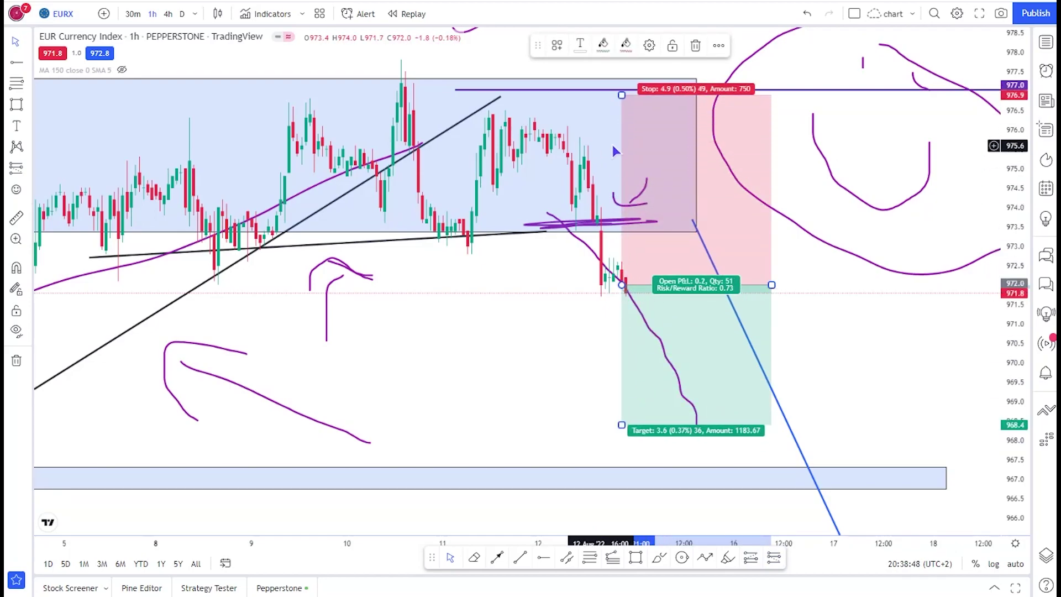
pyautogui.moveTo(622, 95); pyautogui.dragTo(619, 87)
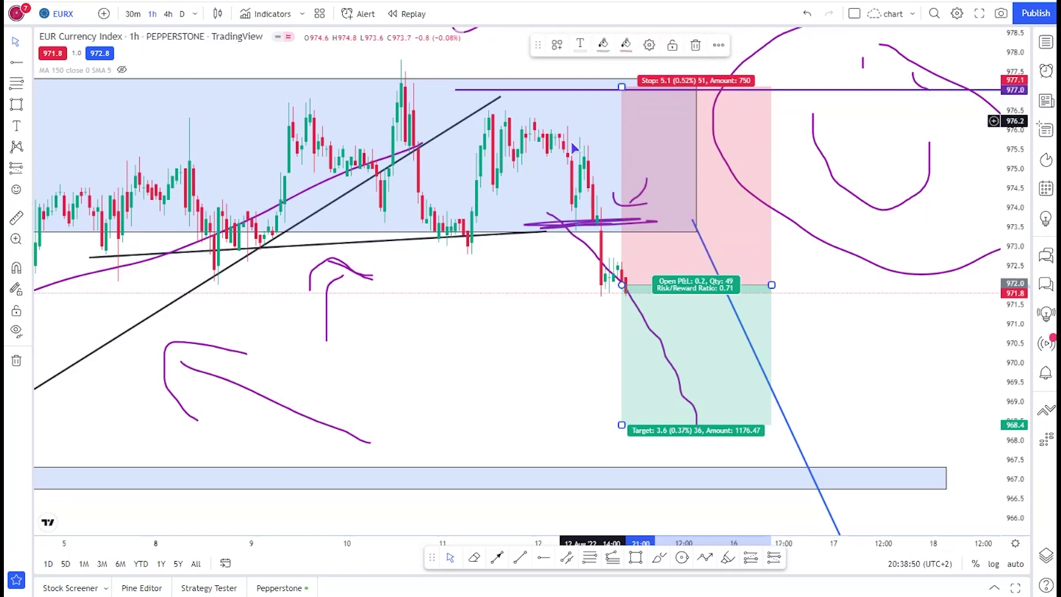
pyautogui.moveTo(661, 284); pyautogui.dragTo(649, 284)
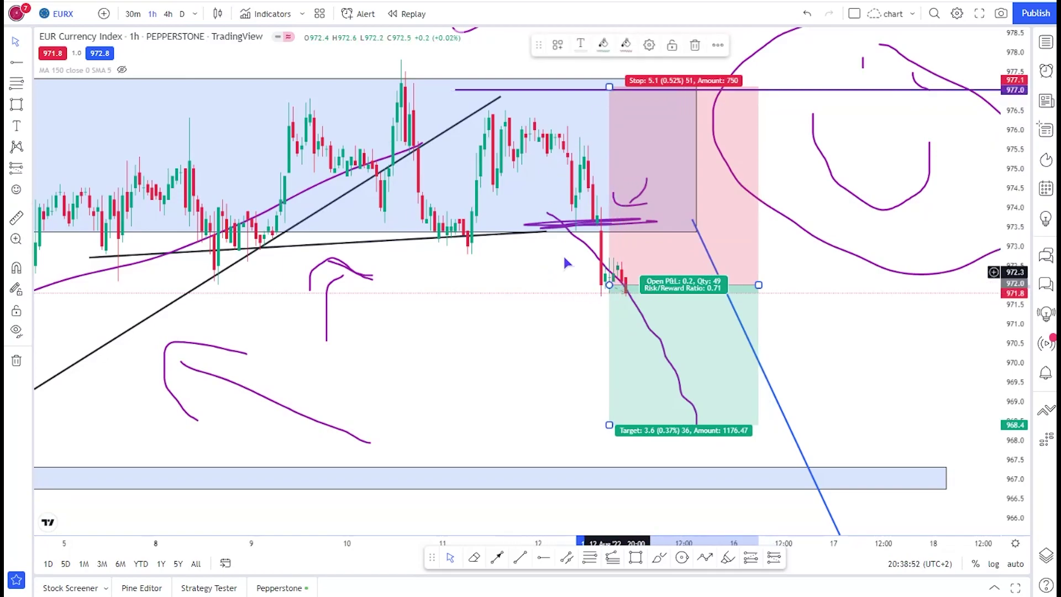
pyautogui.moveTo(609, 89); pyautogui.dragTo(610, 91)
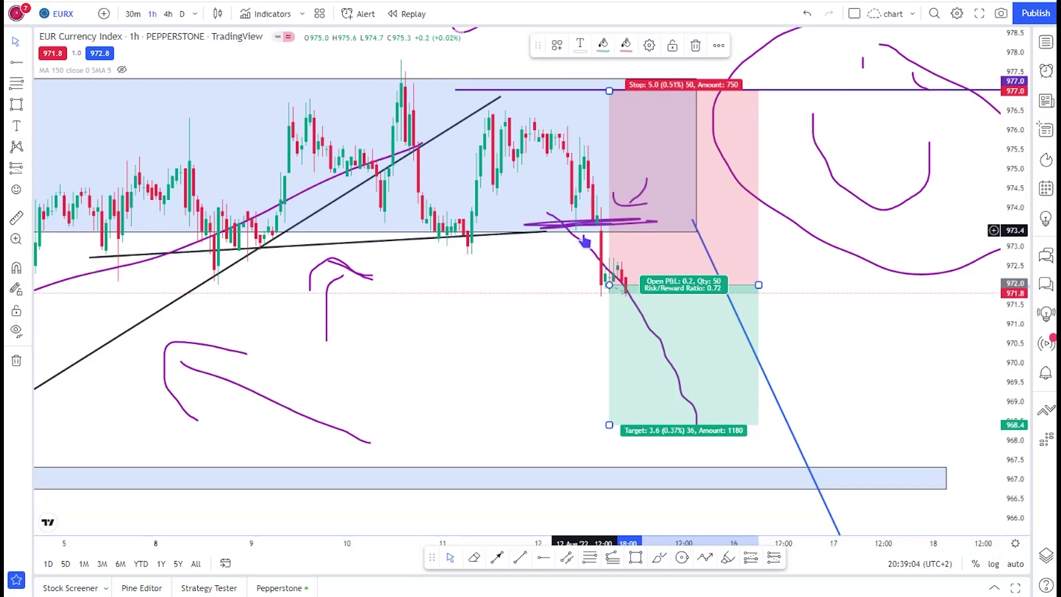
# Tighten the short position's stop to 974.6 and move the large rectangle zone down to span 972.9 to 976.9.
pyautogui.scroll(-2, 537, 345)
pyautogui.scroll(4, 536, 347)
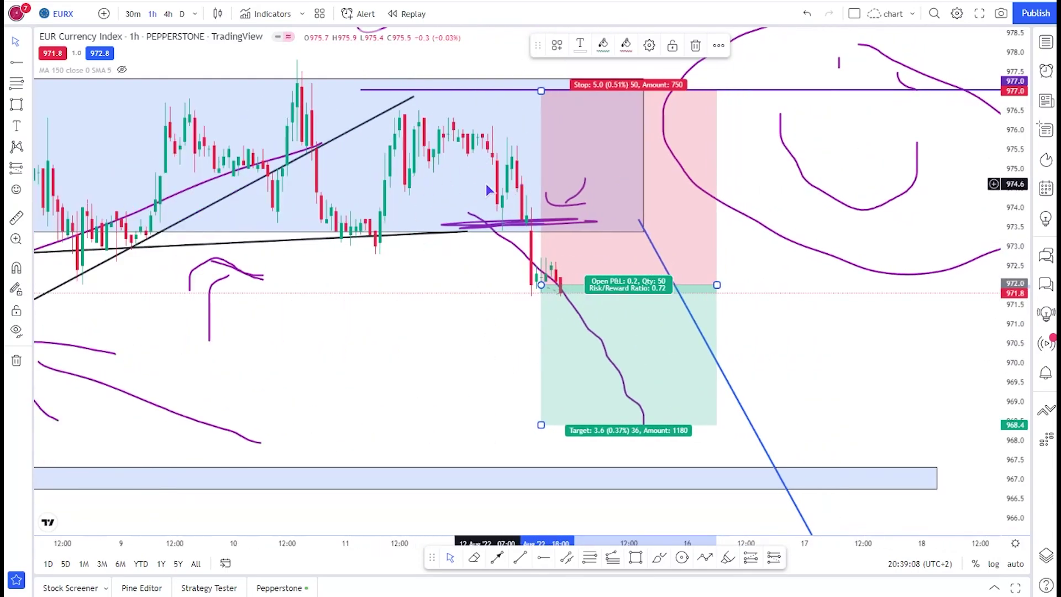
pyautogui.moveTo(541, 90)
pyautogui.mouseDown()
pyautogui.moveTo(535, 119)
pyautogui.moveTo(525, 110)
pyautogui.moveTo(512, 152)
pyautogui.moveTo(509, 130)
pyautogui.moveTo(507, 145)
pyautogui.mouseUp()
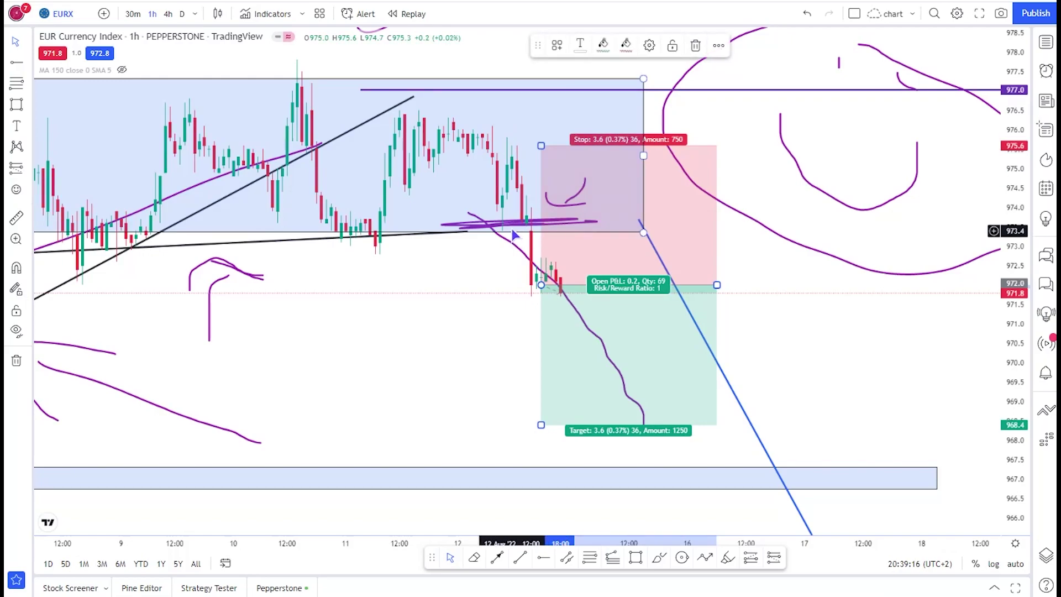
pyautogui.click(514, 235)
pyautogui.moveTo(514, 237); pyautogui.dragTo(513, 255)
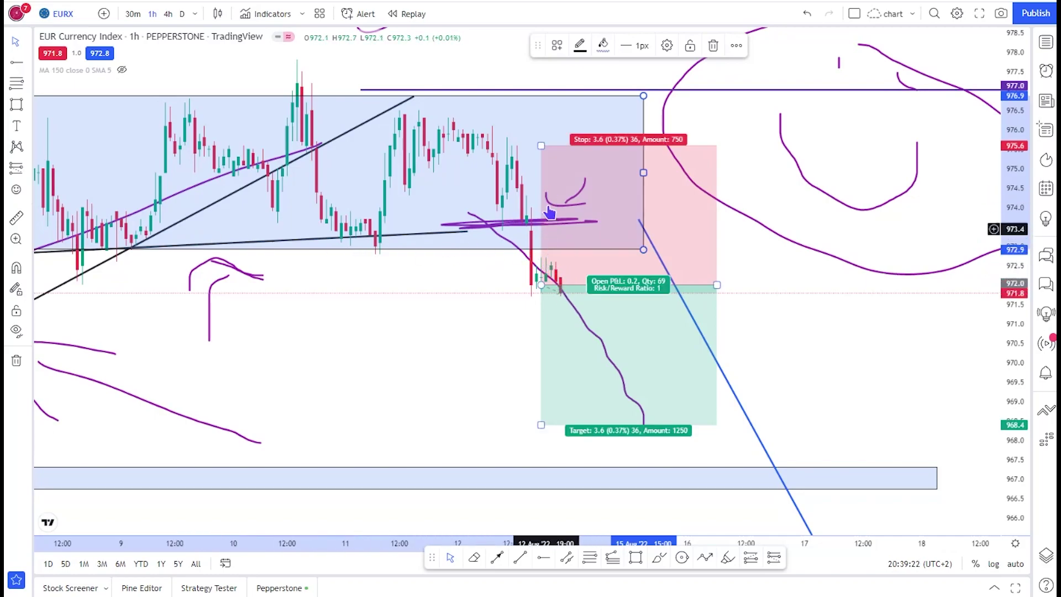
pyautogui.moveTo(541, 147)
pyautogui.mouseDown()
pyautogui.moveTo(539, 196)
pyautogui.moveTo(535, 102)
pyautogui.moveTo(528, 200)
pyautogui.moveTo(540, 193)
pyautogui.moveTo(539, 172)
pyautogui.moveTo(541, 185)
pyautogui.mouseUp()
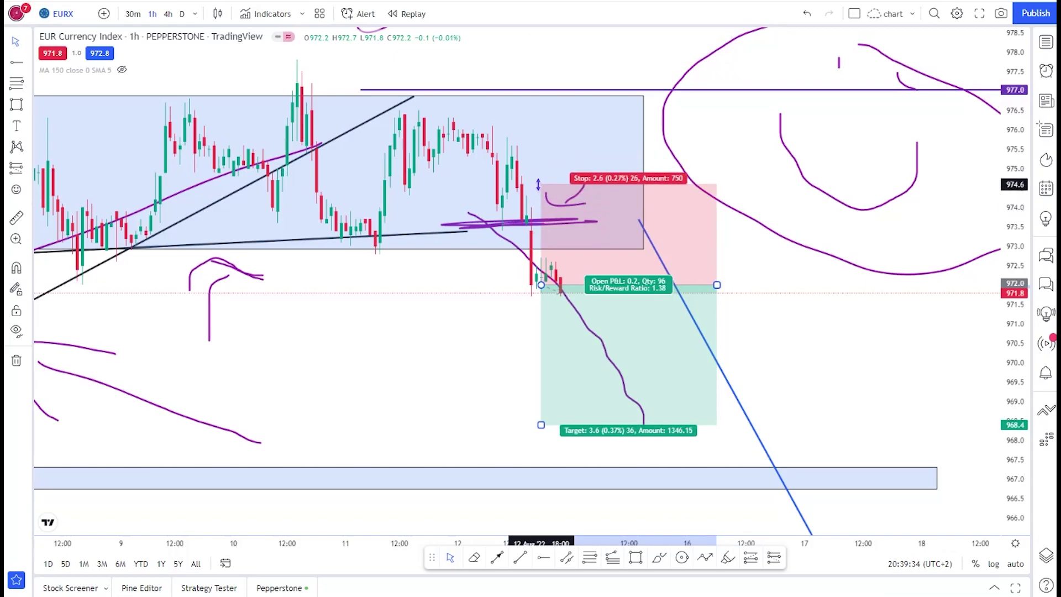
# Switch the chart from the 1-hour to the 4-hour timeframe and bring the wider July–August decline into view.
pyautogui.scroll(-2, 549, 330)
pyautogui.moveTo(549, 330); pyautogui.dragTo(541, 287)
pyautogui.scroll(-1, 542, 287)
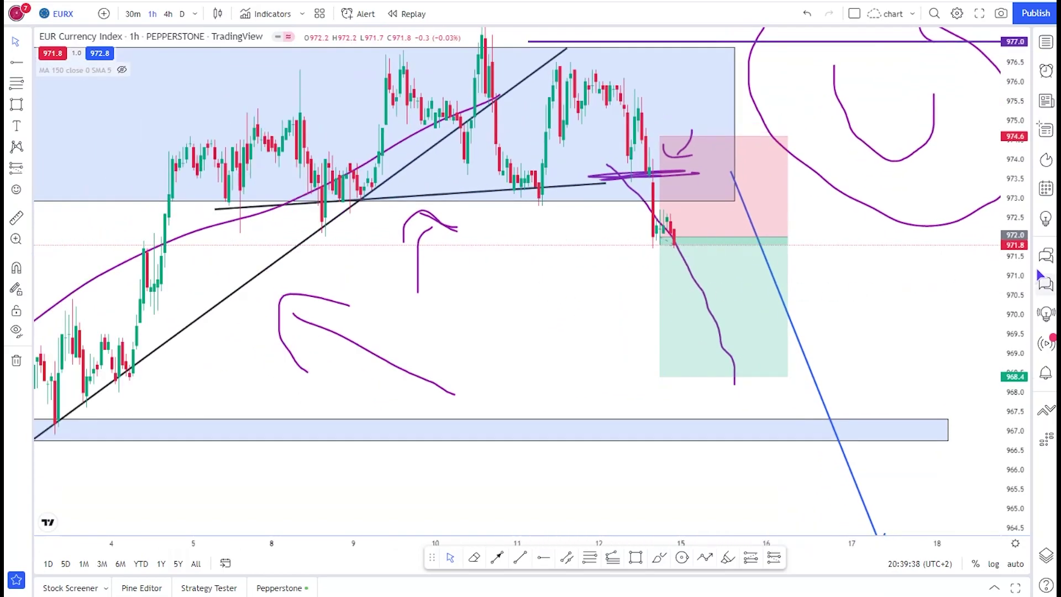
pyautogui.click(169, 14)
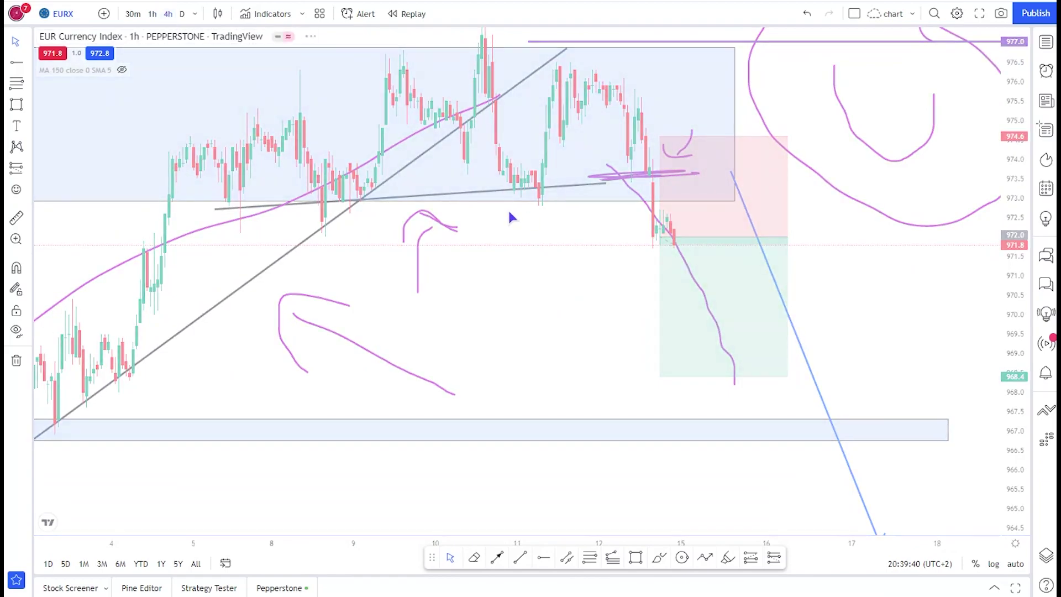
pyautogui.scroll(2, 718, 337)
pyautogui.scroll(-1, 713, 300)
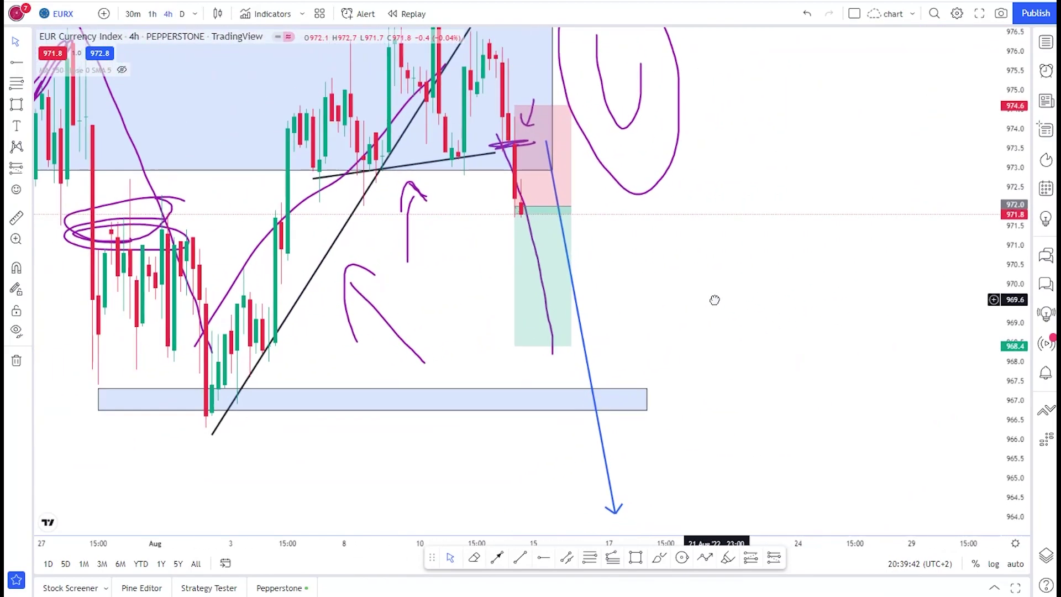
pyautogui.scroll(-2, 956, 360)
pyautogui.scroll(-1, 662, 321)
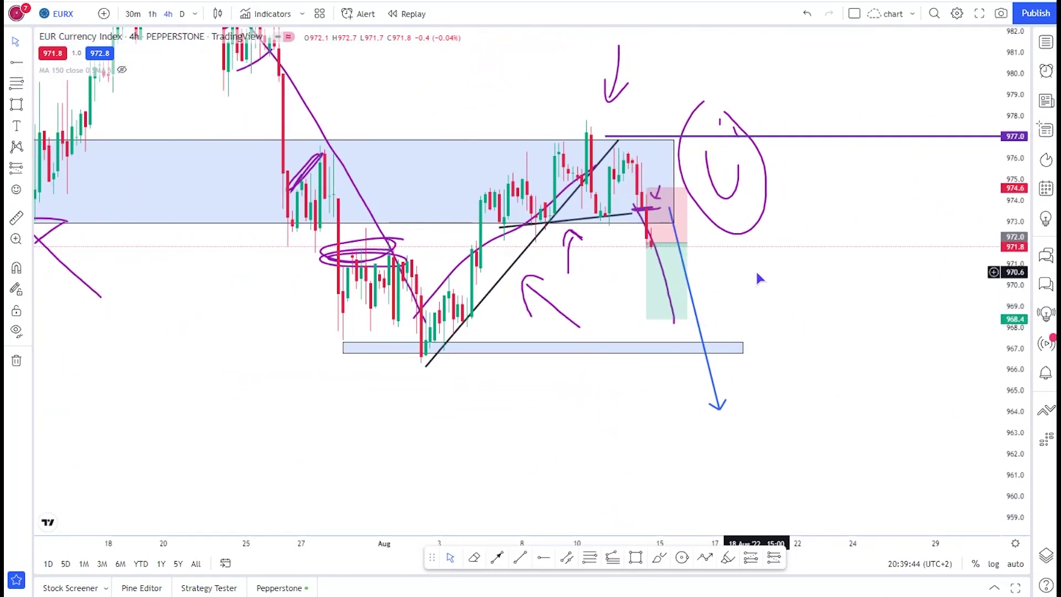
# Lower the short position's target to 960.2 and extend its right edge to 18 August.
pyautogui.moveTo(647, 319)
pyautogui.moveTo(647, 319); pyautogui.dragTo(647, 492)
pyautogui.moveTo(685, 242); pyautogui.dragTo(754, 242)
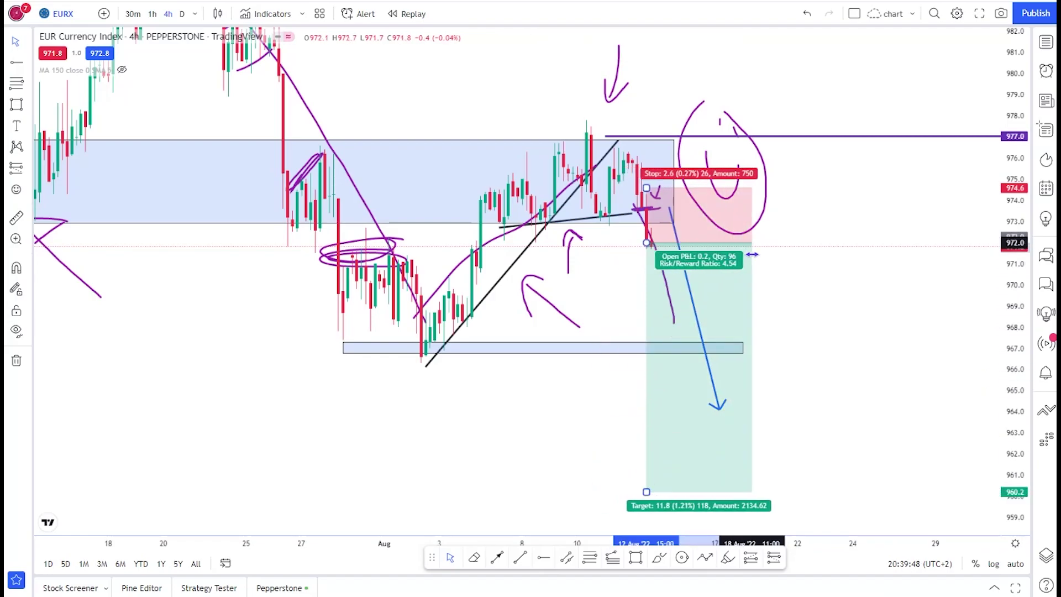
# Draw an arrow along the July decline from 988.4 to 965.7, then shift it to run from 975.9 on 11 August to 953.2 on 24 August.
pyautogui.scroll(-1, 834, 327)
pyautogui.moveTo(1006, 141); pyautogui.dragTo(917, 391)
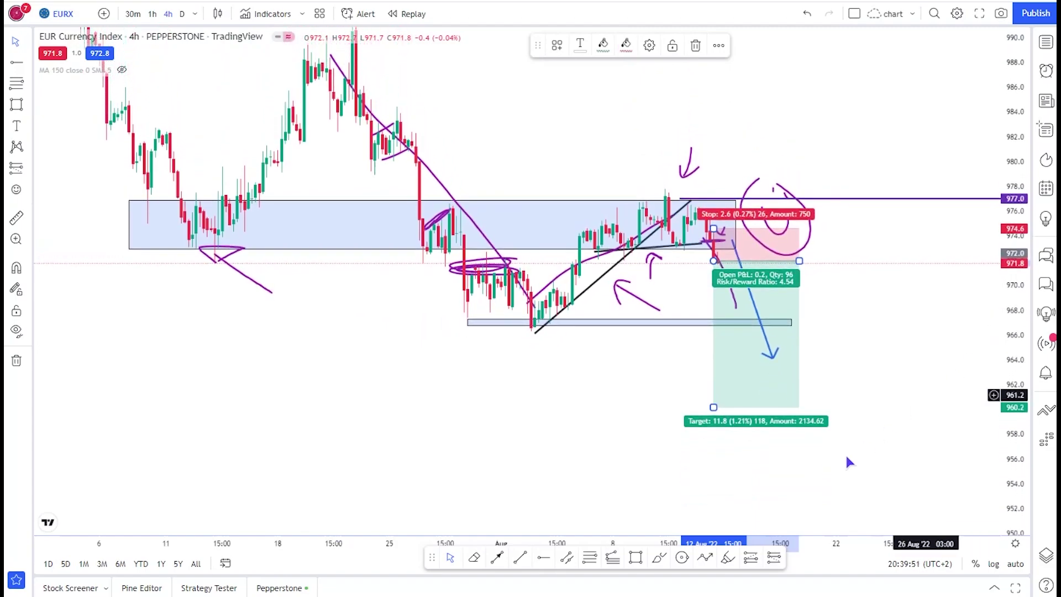
pyautogui.click(497, 557)
pyautogui.click(352, 58)
pyautogui.click(542, 338)
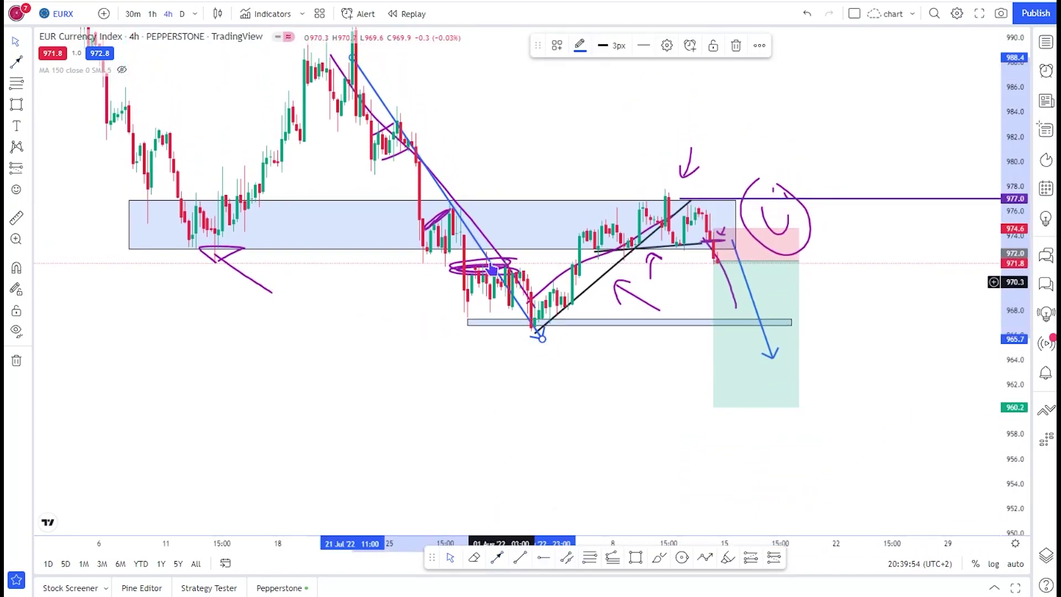
pyautogui.moveTo(475, 239); pyautogui.dragTo(814, 393)
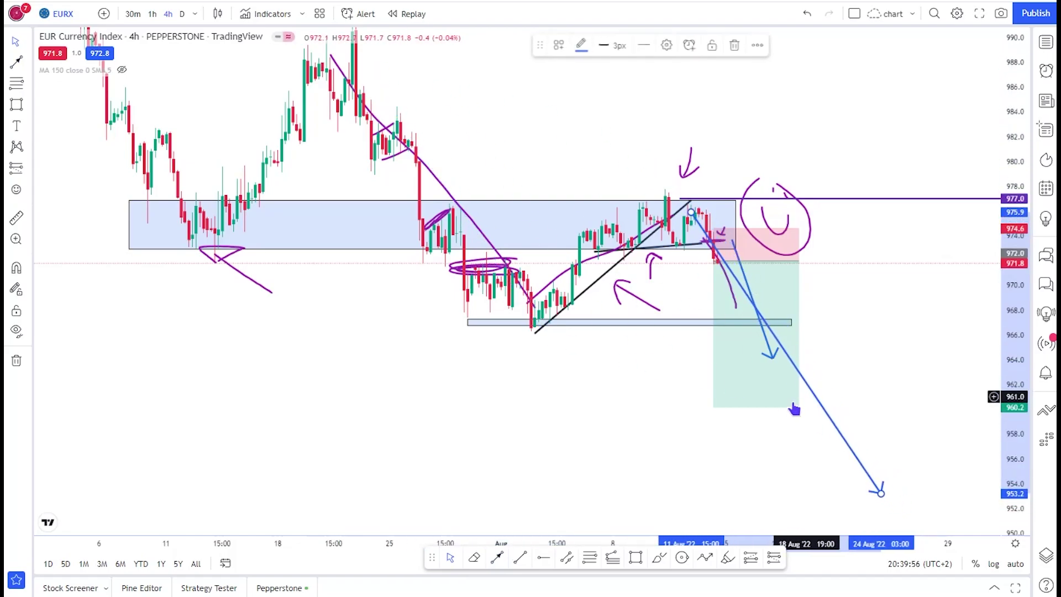
# Extend the short position's right edge to 25 August and lower its target to 953.1, level with the projected arrow's tip.
pyautogui.click(794, 409)
pyautogui.moveTo(799, 261); pyautogui.dragTo(916, 274)
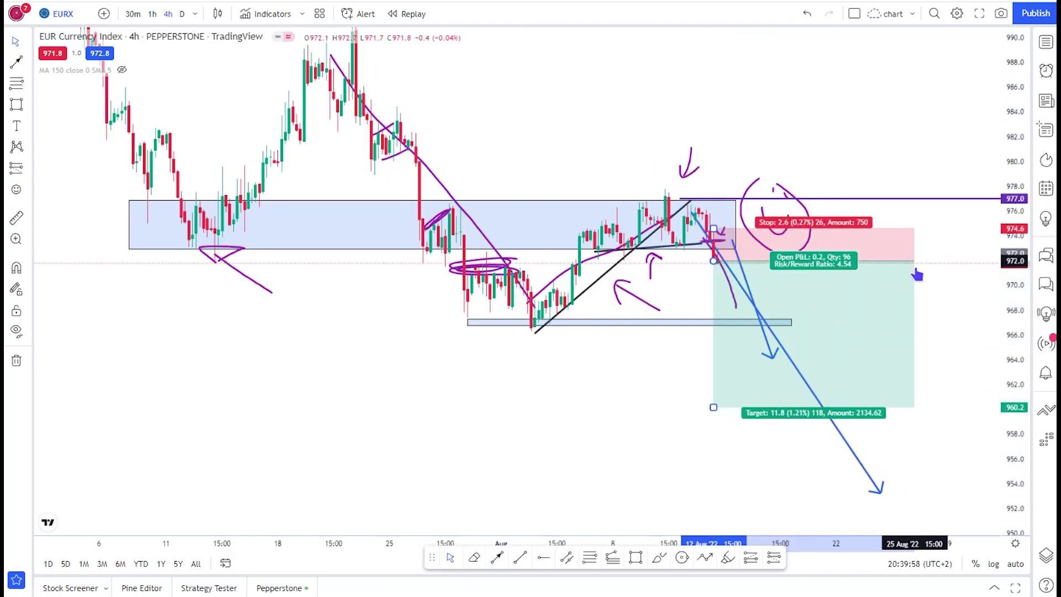
pyautogui.moveTo(713, 407); pyautogui.dragTo(728, 495)
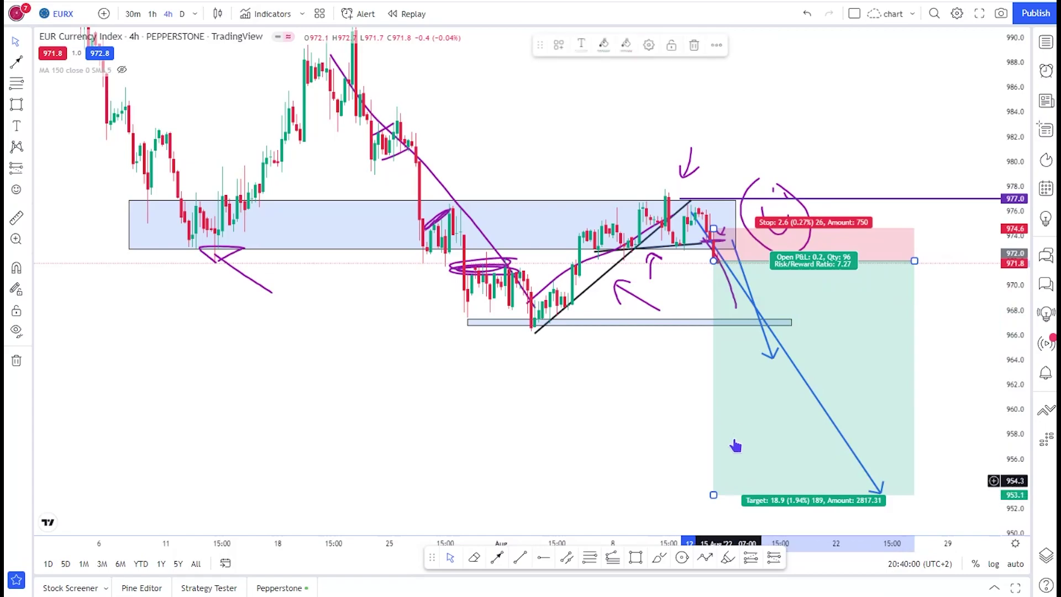